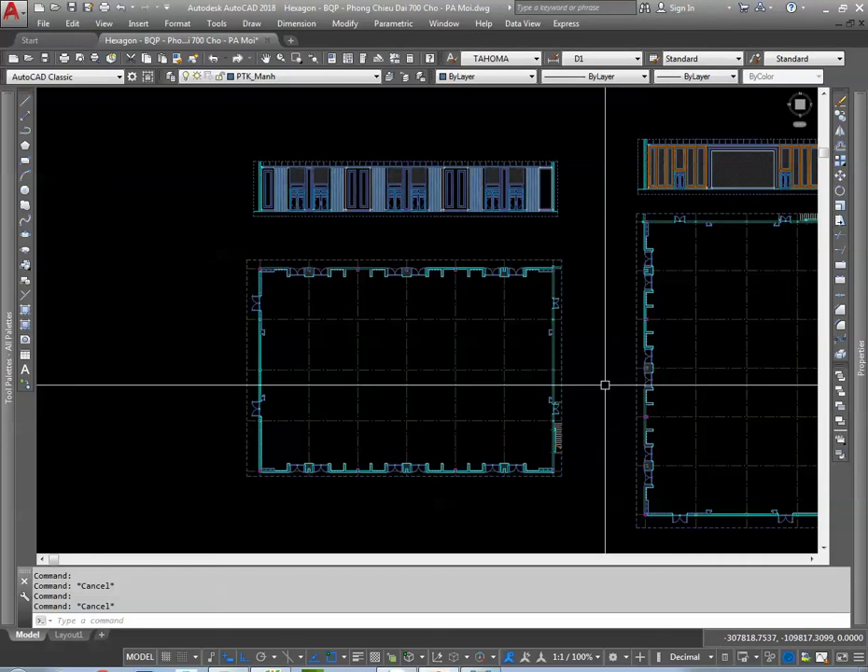
Step: Pan and zoom around the sheet to bring the left elevation, plan and door elevation into view
{"action": "middle_click_drag", "start_coordinate": [589, 220], "coordinate": [450, 220]}
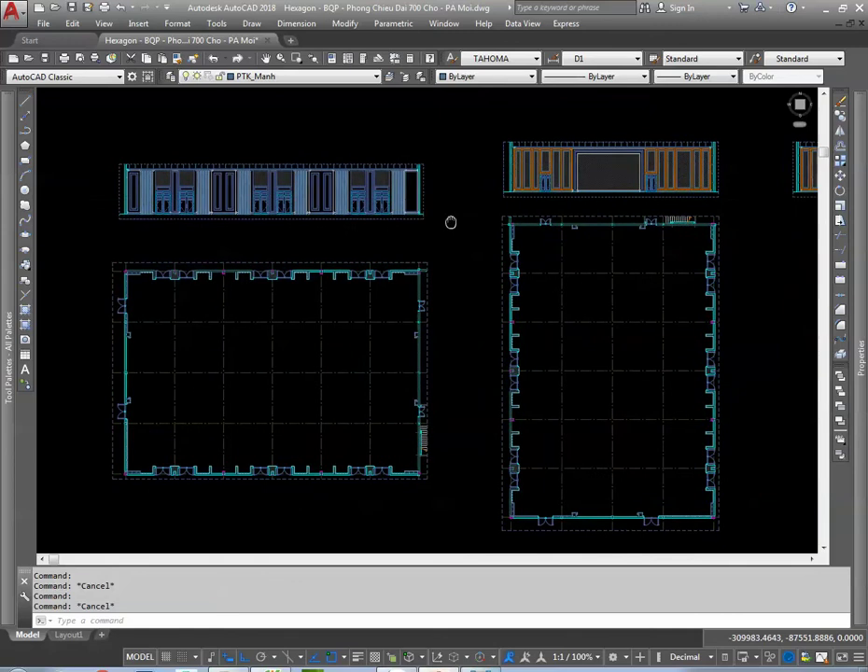
{"action": "scroll", "coordinate": [438, 201], "scroll_direction": "up", "scroll_amount": 4}
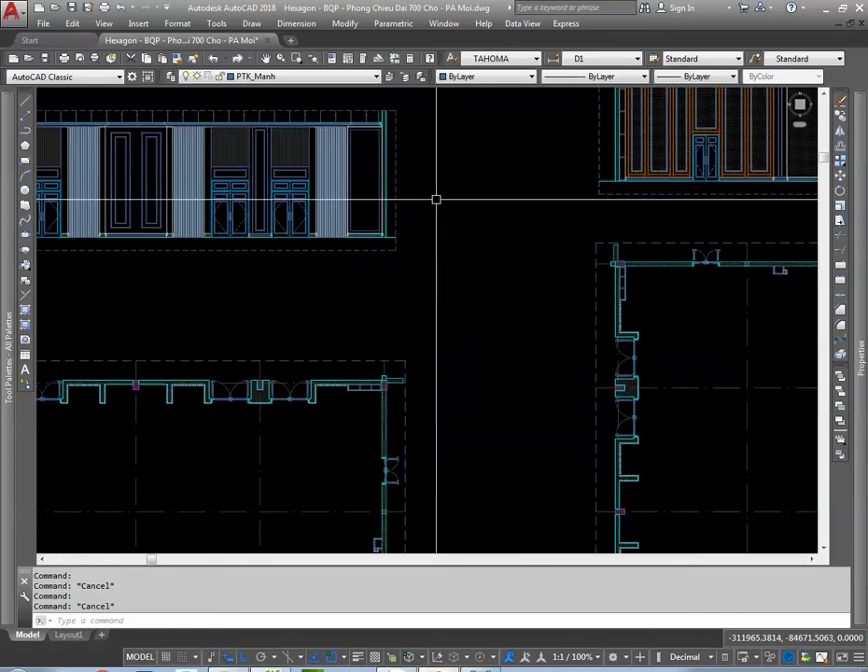
{"action": "scroll", "coordinate": [436, 199], "scroll_direction": "down", "scroll_amount": 3}
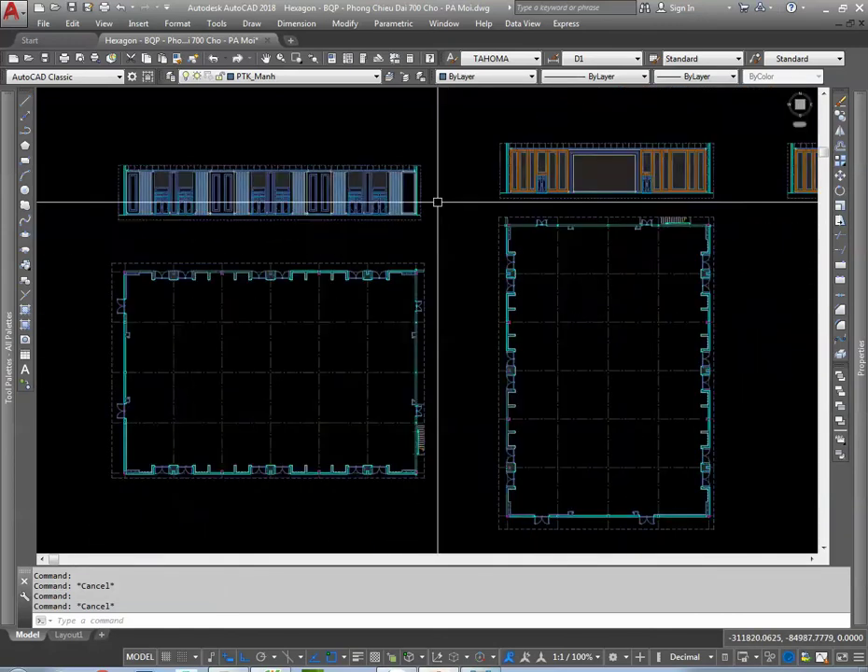
{"action": "scroll", "coordinate": [571, 223], "scroll_direction": "down", "scroll_amount": 2}
{"action": "middle_click_drag", "start_coordinate": [571, 223], "coordinate": [547, 232]}
{"action": "scroll", "coordinate": [441, 203], "scroll_direction": "up", "scroll_amount": 2}
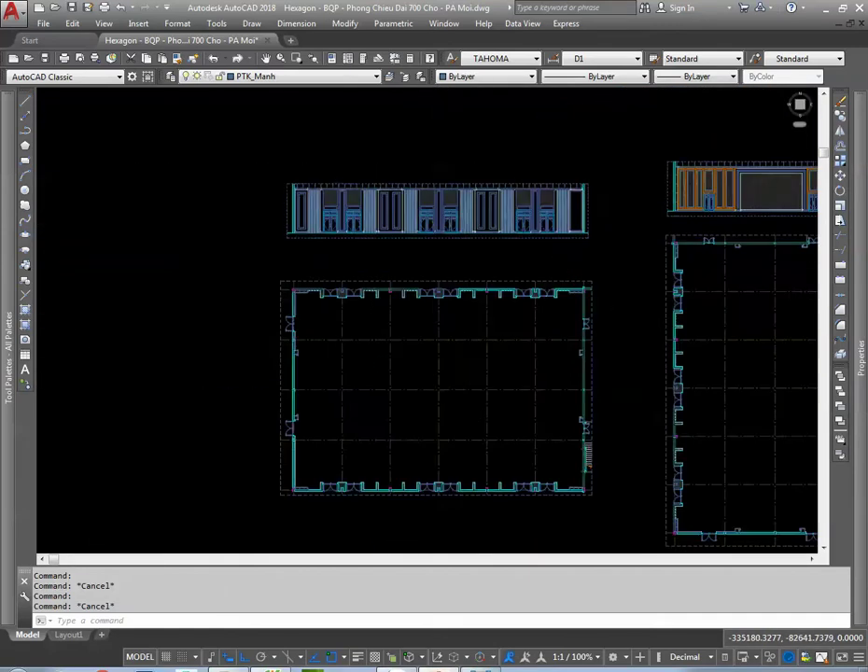
{"action": "scroll", "coordinate": [442, 204], "scroll_direction": "up", "scroll_amount": 3}
{"action": "middle_click_drag", "start_coordinate": [441, 203], "coordinate": [452, 233]}
{"action": "scroll", "coordinate": [471, 259], "scroll_direction": "down", "scroll_amount": 1}
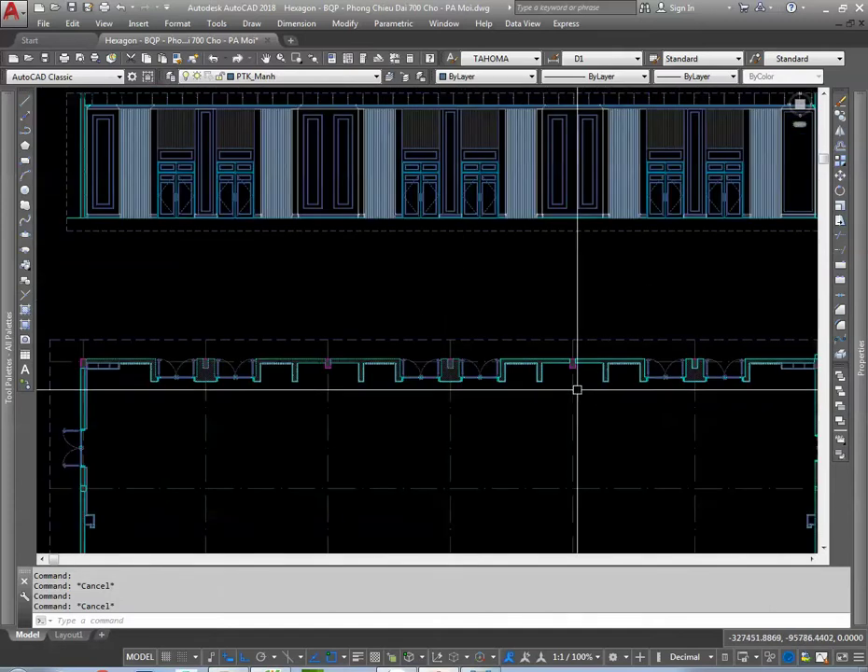
{"action": "scroll", "coordinate": [442, 341], "scroll_direction": "up", "scroll_amount": 4}
{"action": "scroll", "coordinate": [467, 359], "scroll_direction": "down", "scroll_amount": 4}
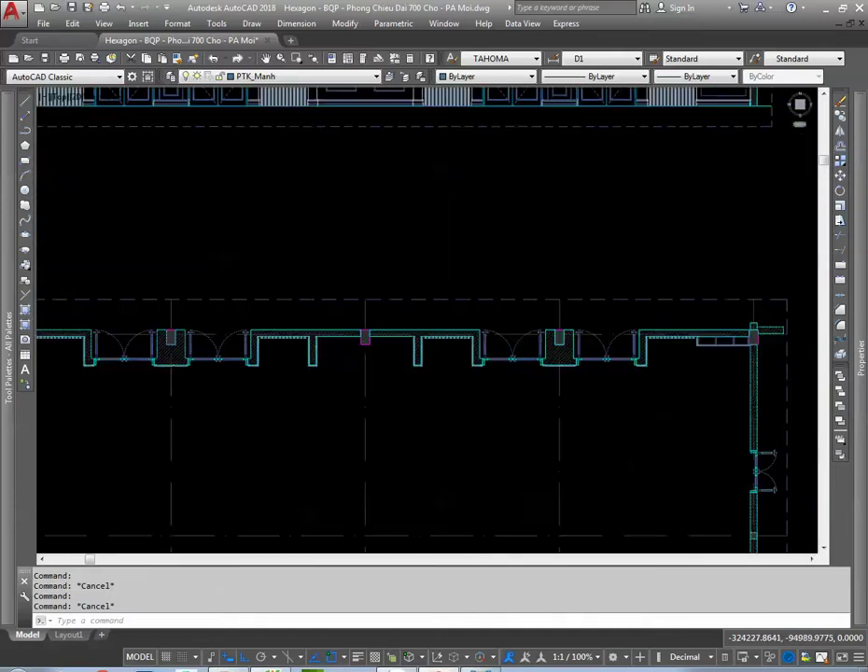
{"action": "scroll", "coordinate": [537, 360], "scroll_direction": "up", "scroll_amount": 2}
{"action": "scroll", "coordinate": [653, 350], "scroll_direction": "up", "scroll_amount": 3}
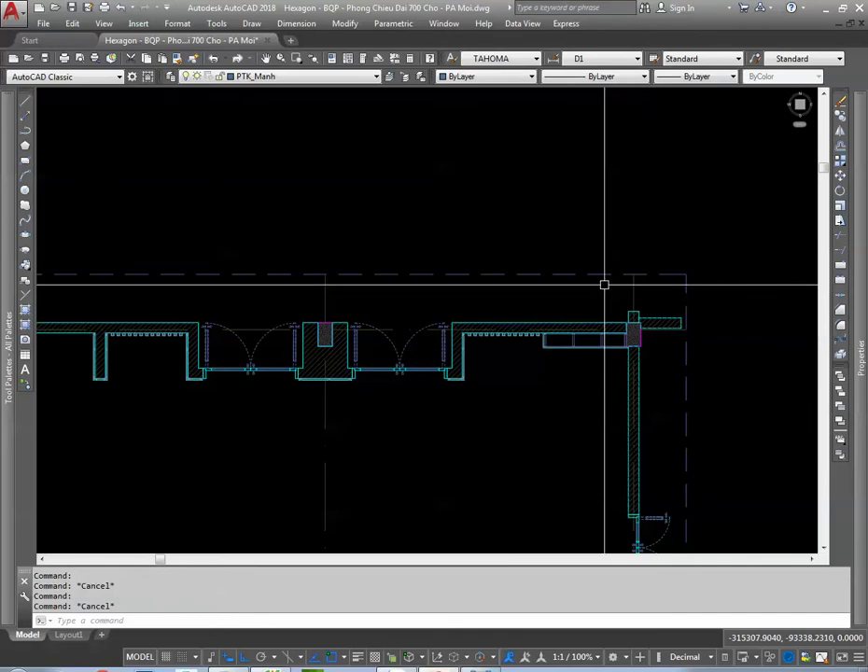
{"action": "scroll", "coordinate": [604, 285], "scroll_direction": "down", "scroll_amount": 4}
{"action": "scroll", "coordinate": [413, 319], "scroll_direction": "up", "scroll_amount": 2}
{"action": "scroll", "coordinate": [375, 338], "scroll_direction": "up", "scroll_amount": 2}
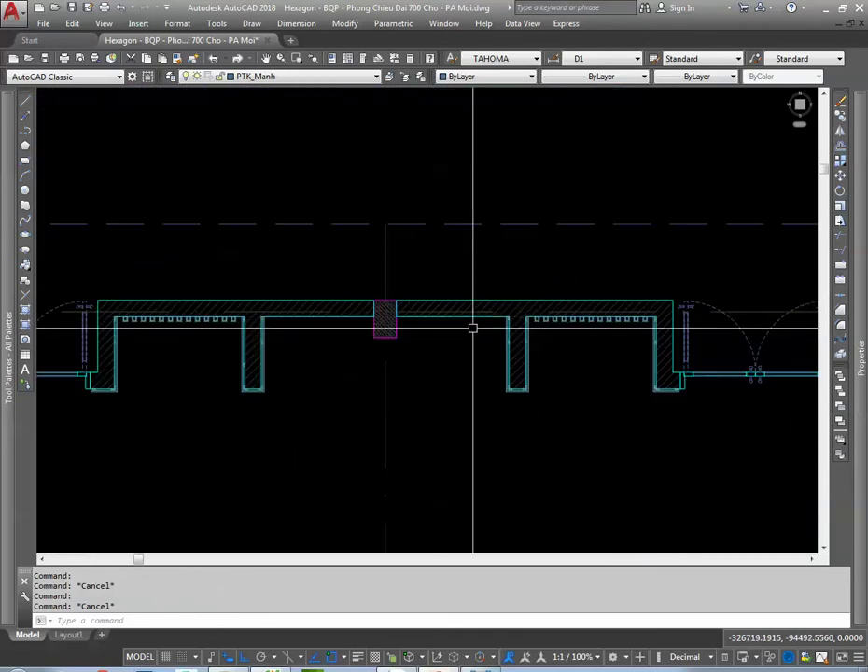
{"action": "scroll", "coordinate": [495, 321], "scroll_direction": "up", "scroll_amount": 2}
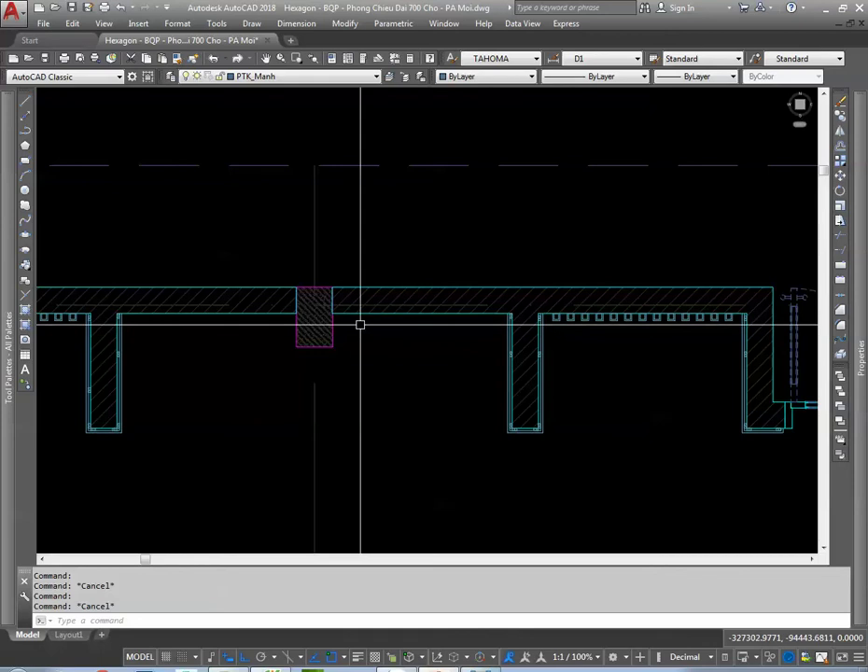
{"action": "scroll", "coordinate": [360, 324], "scroll_direction": "down", "scroll_amount": 3}
{"action": "scroll", "coordinate": [427, 331], "scroll_direction": "down", "scroll_amount": 2}
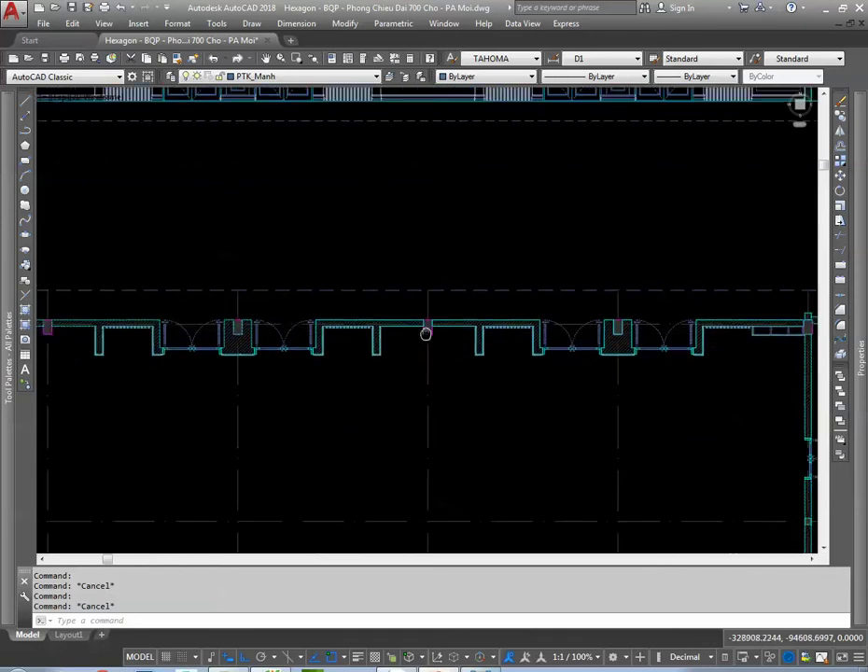
{"action": "scroll", "coordinate": [607, 326], "scroll_direction": "up", "scroll_amount": 4}
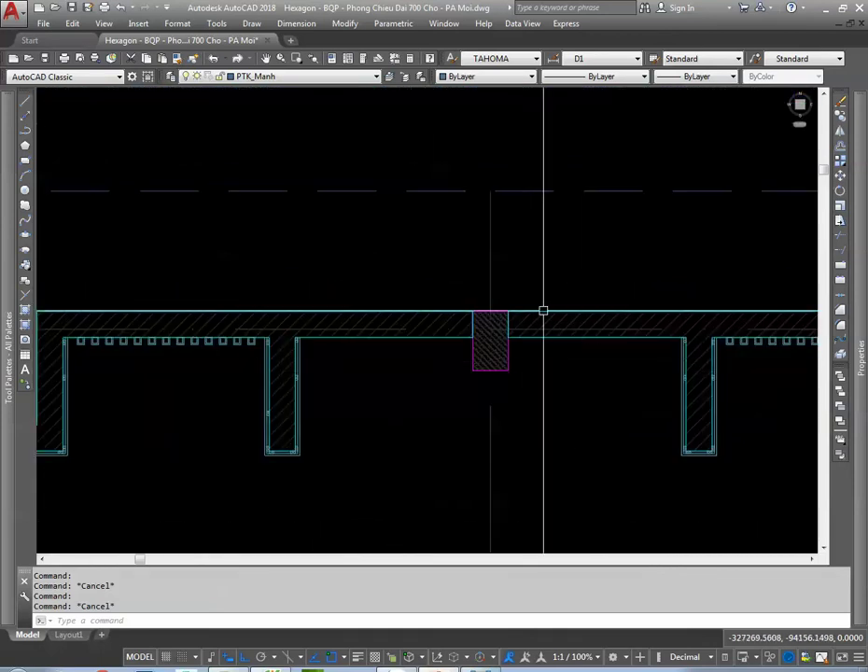
{"action": "scroll", "coordinate": [544, 310], "scroll_direction": "down", "scroll_amount": 3}
{"action": "mouse_move", "coordinate": [529, 301]}
{"action": "middle_mouse_down"}
{"action": "mouse_move", "coordinate": [500, 355]}
{"action": "mouse_move", "coordinate": [484, 353]}
{"action": "middle_mouse_up"}
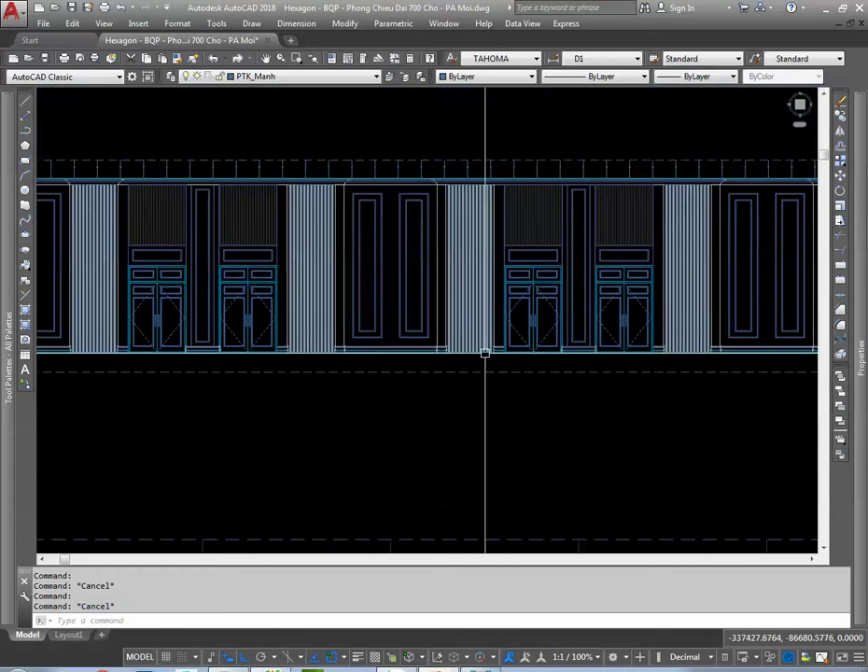
Step: Select the door elevation block and the wall plan in turn, clearing each selection
{"action": "left_click", "coordinate": [578, 250]}
{"action": "scroll", "coordinate": [574, 254], "scroll_direction": "down", "scroll_amount": 4}
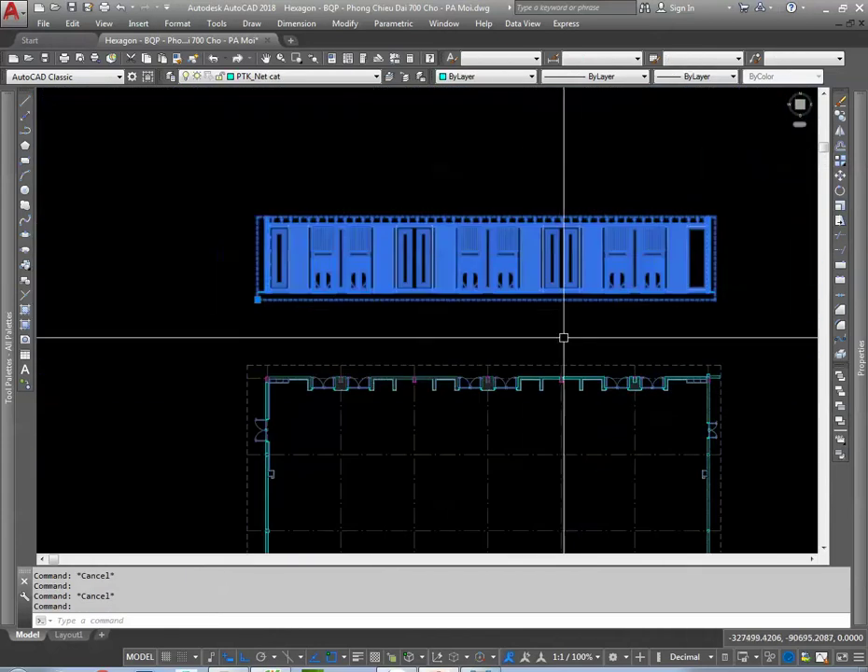
{"action": "key", "text": "Escape"}
{"action": "middle_click_drag", "start_coordinate": [564, 338], "coordinate": [508, 306]}
{"action": "left_click", "coordinate": [505, 350]}
{"action": "left_click", "coordinate": [519, 355]}
{"action": "key", "text": "Escape"}
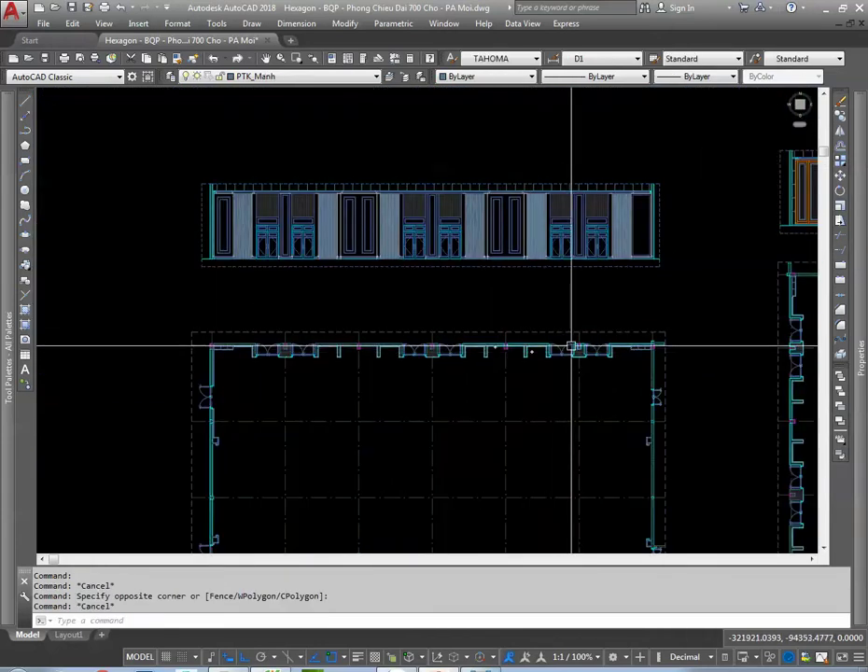
{"action": "left_click", "coordinate": [571, 347]}
{"action": "key", "text": "Escape"}
{"action": "left_click", "coordinate": [581, 350]}
{"action": "key", "text": "Escape"}
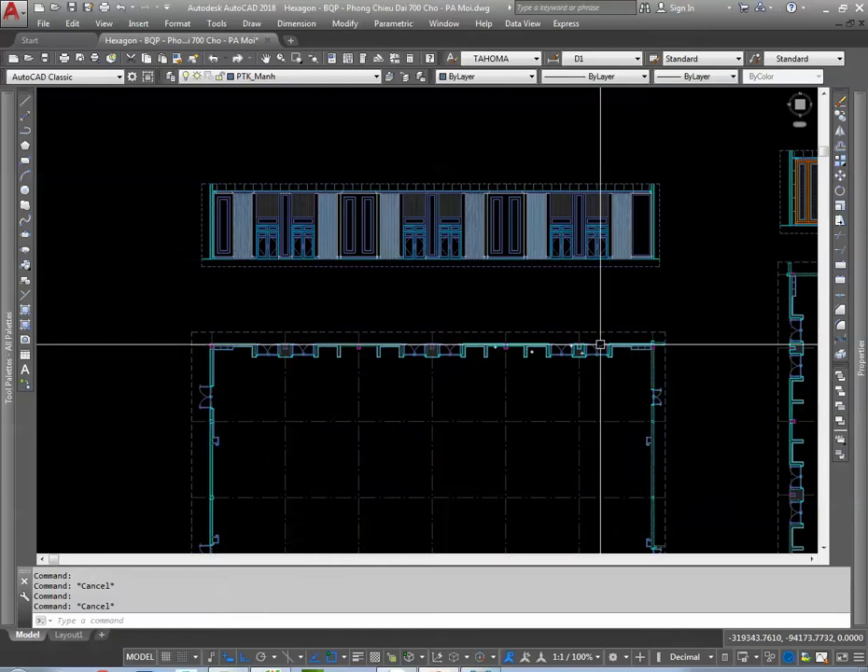
{"action": "scroll", "coordinate": [600, 346], "scroll_direction": "up", "scroll_amount": 3}
{"action": "left_click", "coordinate": [633, 342]}
{"action": "key", "text": "Escape"}
Step: Centre the door elevation and open its block definition, then close it without editing
{"action": "mouse_move", "coordinate": [568, 175]}
{"action": "middle_mouse_down"}
{"action": "mouse_move", "coordinate": [555, 296]}
{"action": "mouse_move", "coordinate": [449, 281]}
{"action": "middle_mouse_up"}
{"action": "scroll", "coordinate": [515, 294], "scroll_direction": "down", "scroll_amount": 1}
{"action": "scroll", "coordinate": [526, 246], "scroll_direction": "down", "scroll_amount": 2}
{"action": "scroll", "coordinate": [589, 277], "scroll_direction": "down", "scroll_amount": 5}
{"action": "scroll", "coordinate": [429, 308], "scroll_direction": "up", "scroll_amount": 2}
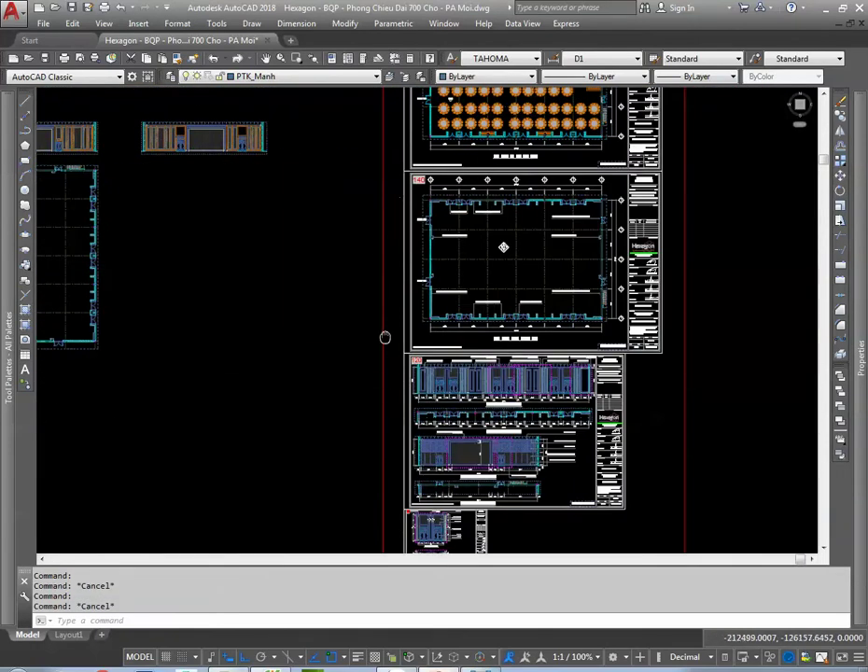
{"action": "middle_click_drag", "start_coordinate": [385, 337], "coordinate": [297, 271]}
{"action": "scroll", "coordinate": [297, 271], "scroll_direction": "up", "scroll_amount": 4}
{"action": "mouse_move", "coordinate": [232, 195]}
{"action": "middle_mouse_down"}
{"action": "mouse_move", "coordinate": [396, 218]}
{"action": "mouse_move", "coordinate": [582, 258]}
{"action": "mouse_move", "coordinate": [615, 277]}
{"action": "middle_mouse_up"}
{"action": "scroll", "coordinate": [395, 219], "scroll_direction": "up", "scroll_amount": 1}
{"action": "scroll", "coordinate": [492, 248], "scroll_direction": "down", "scroll_amount": 1}
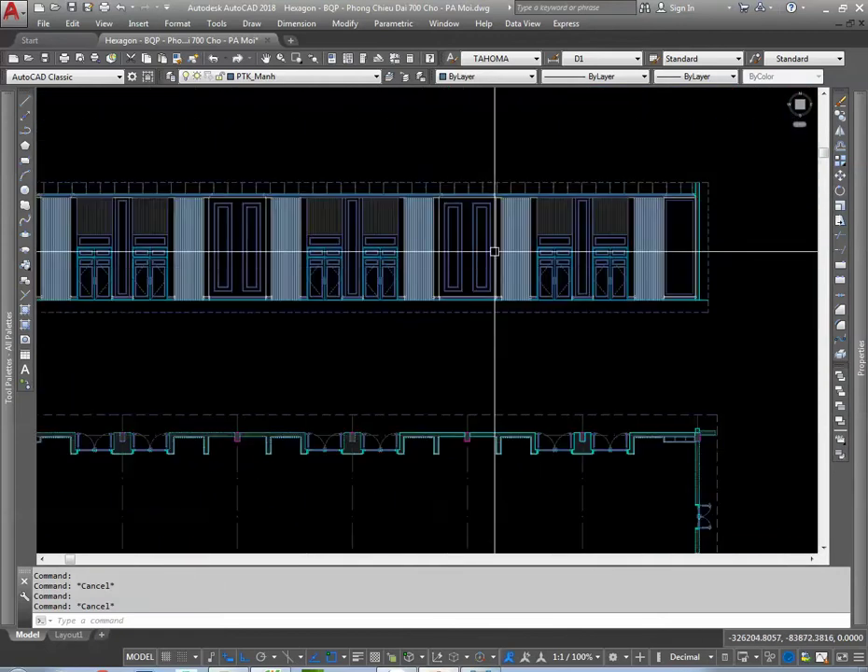
{"action": "scroll", "coordinate": [485, 271], "scroll_direction": "up", "scroll_amount": 2}
{"action": "double_click", "coordinate": [473, 277]}
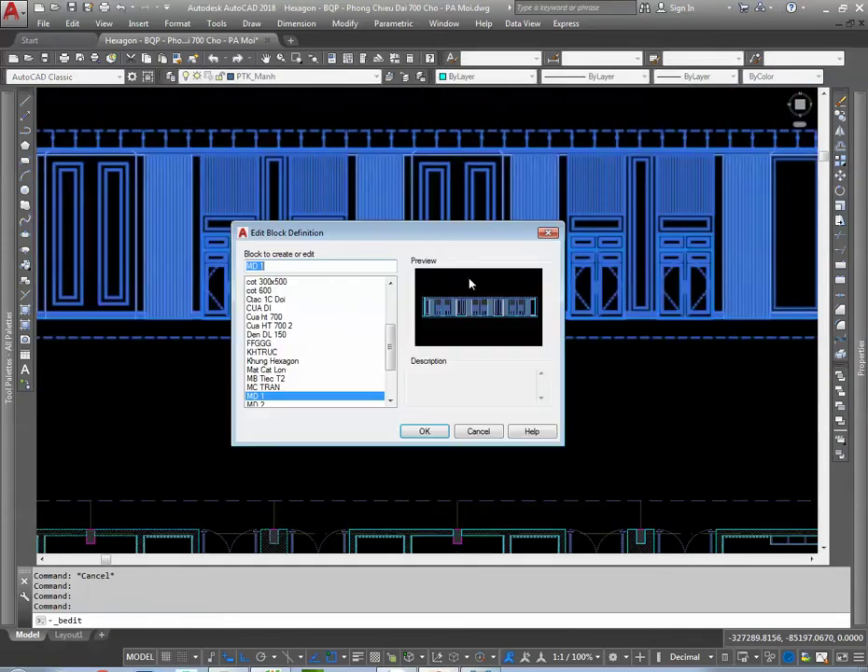
{"action": "left_click", "coordinate": [548, 234]}
Step: Select the MD 1 block and choose Edit Block In-place from its right-click menu
{"action": "middle_click_drag", "start_coordinate": [519, 277], "coordinate": [494, 219]}
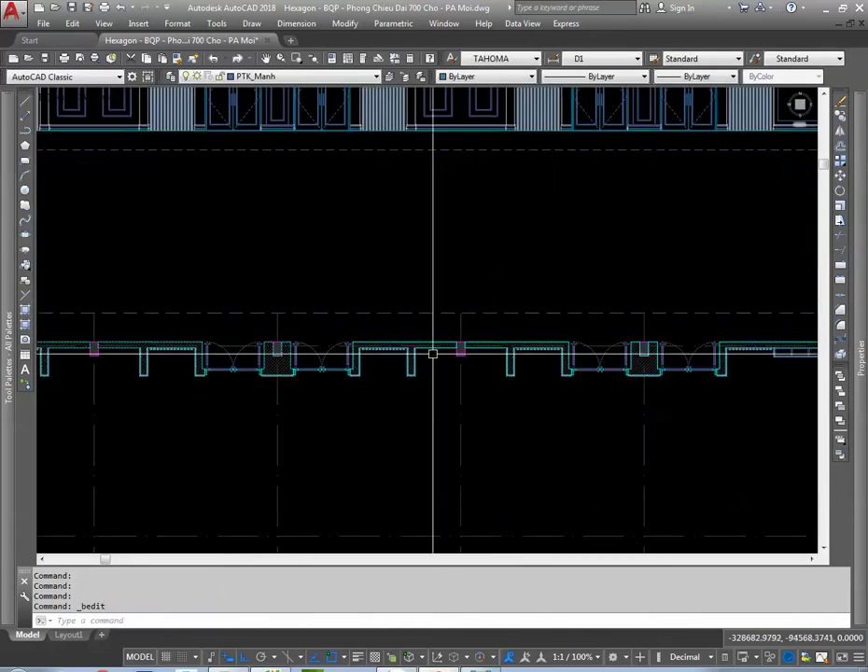
{"action": "scroll", "coordinate": [518, 308], "scroll_direction": "down", "scroll_amount": 3}
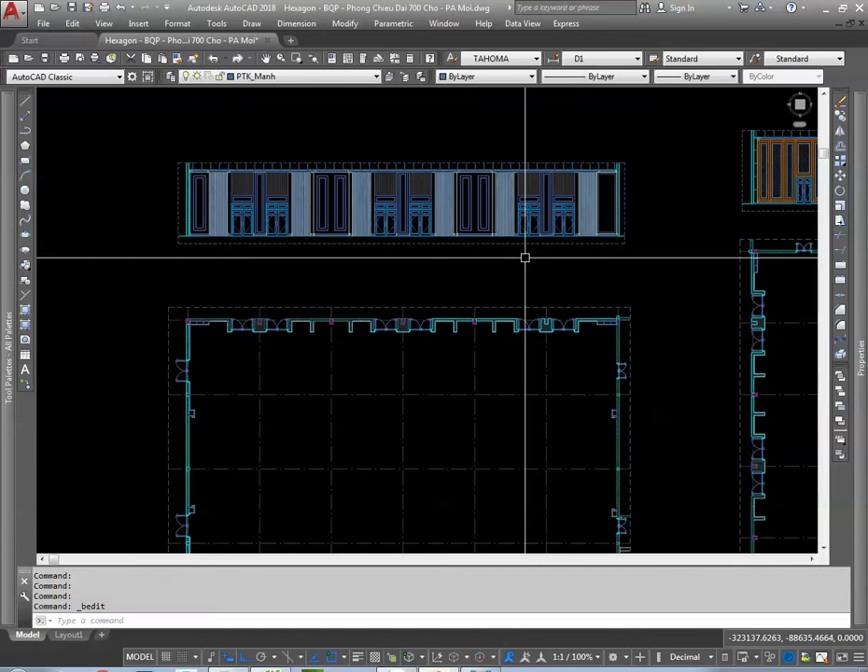
{"action": "scroll", "coordinate": [544, 291], "scroll_direction": "down", "scroll_amount": 4}
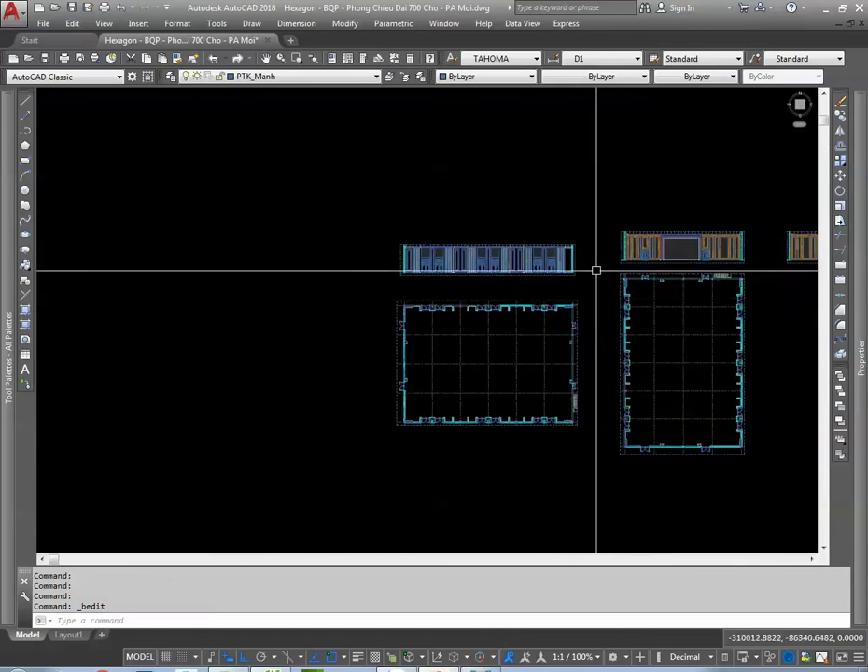
{"action": "scroll", "coordinate": [506, 268], "scroll_direction": "up", "scroll_amount": 4}
{"action": "scroll", "coordinate": [515, 315], "scroll_direction": "up", "scroll_amount": 2}
{"action": "left_click", "coordinate": [508, 288]}
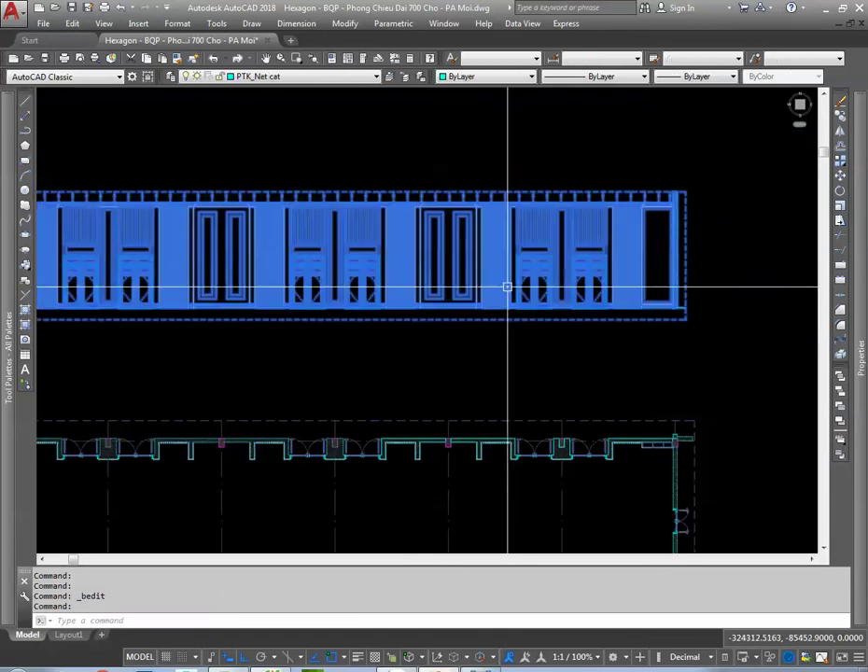
{"action": "right_click", "coordinate": [511, 290]}
{"action": "left_click", "coordinate": [450, 347]}
{"action": "key", "text": "Escape"}
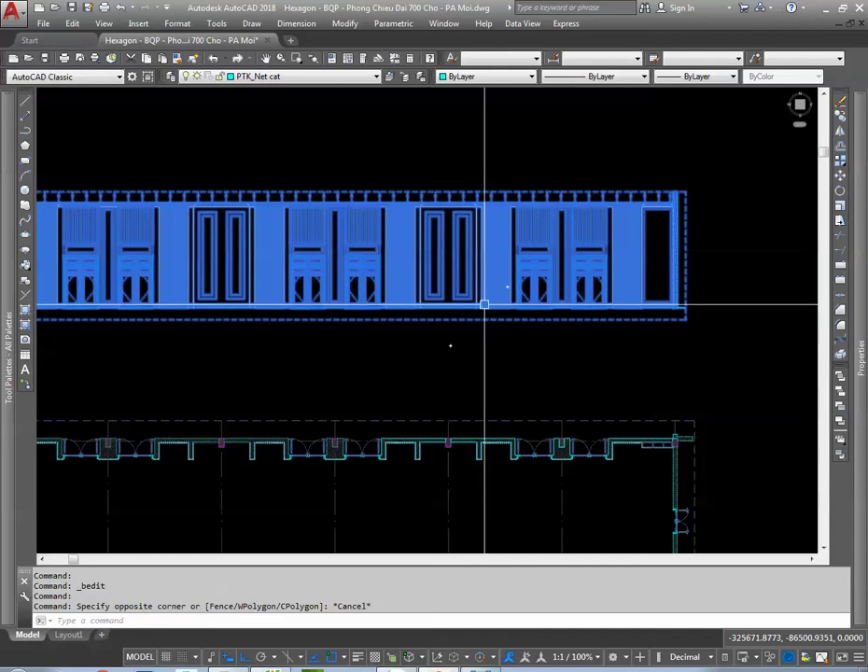
{"action": "right_click", "coordinate": [488, 296]}
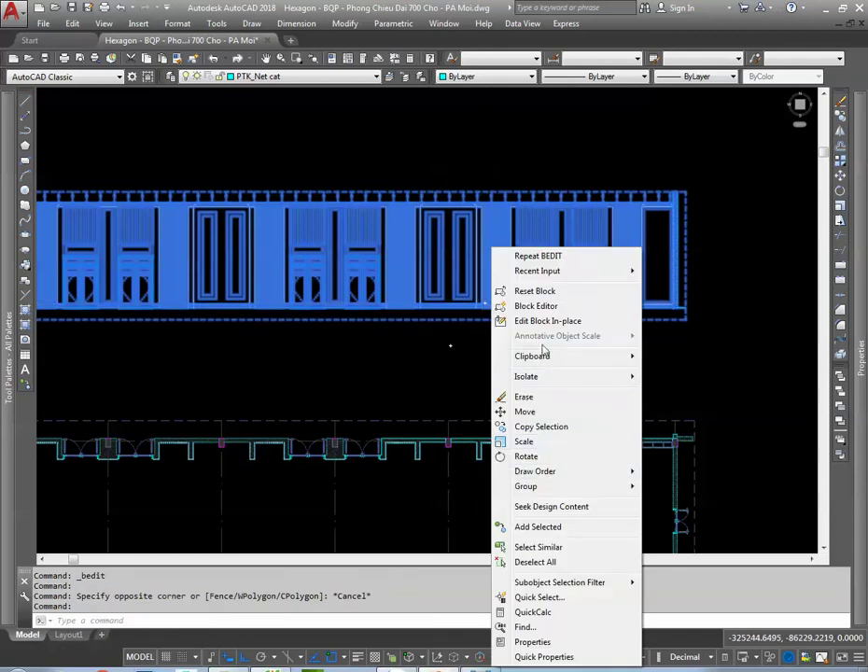
{"action": "left_click", "coordinate": [591, 322]}
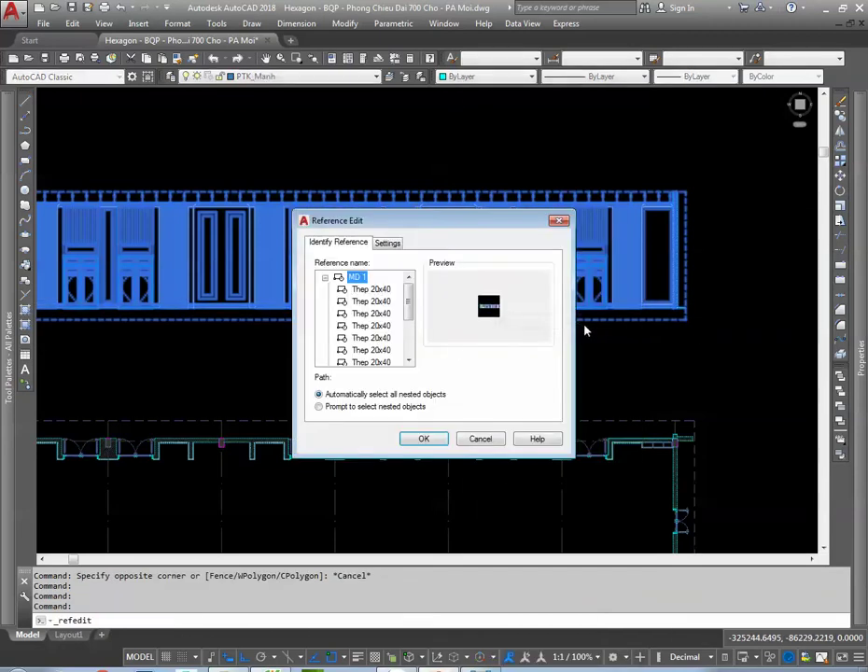
{"action": "key", "text": "Return"}
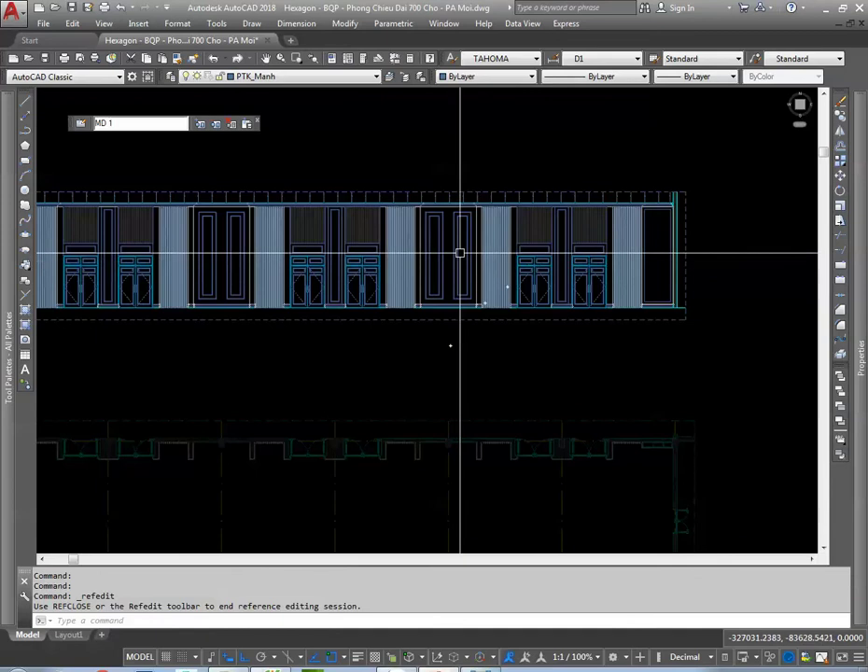
Step: Pan and zoom to bring the MD 1 door elevation into view
{"action": "middle_click_drag", "start_coordinate": [492, 372], "coordinate": [495, 205]}
{"action": "scroll", "coordinate": [506, 300], "scroll_direction": "down", "scroll_amount": 2}
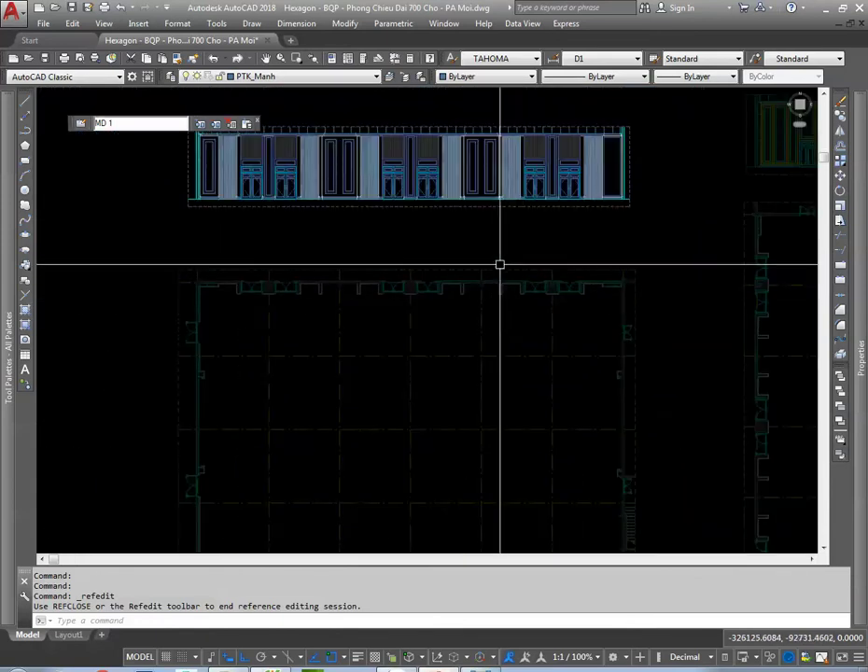
{"action": "scroll", "coordinate": [501, 263], "scroll_direction": "up", "scroll_amount": 2}
{"action": "scroll", "coordinate": [428, 262], "scroll_direction": "up", "scroll_amount": 1}
{"action": "scroll", "coordinate": [429, 261], "scroll_direction": "down", "scroll_amount": 1}
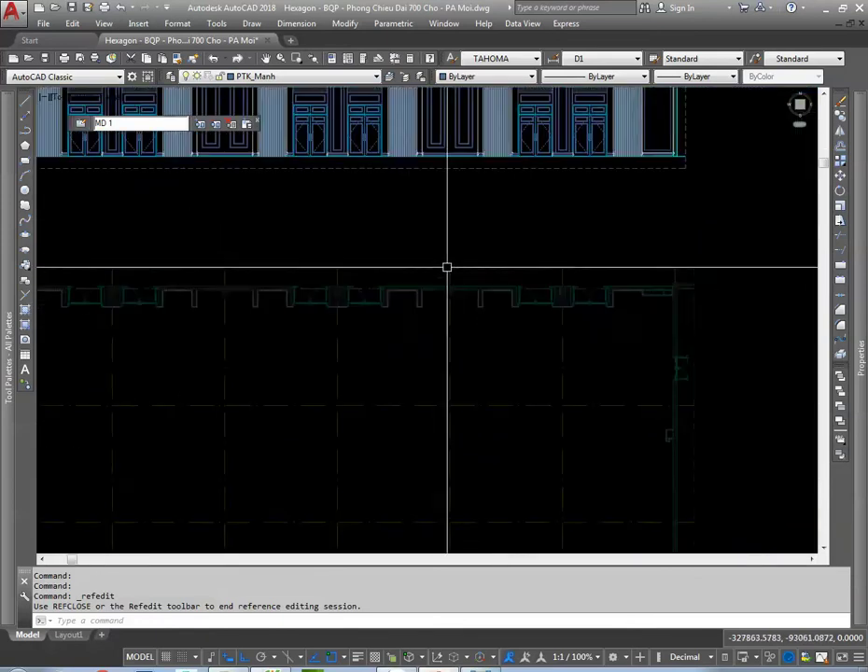
{"action": "middle_click_drag", "start_coordinate": [448, 265], "coordinate": [474, 325]}
{"action": "scroll", "coordinate": [494, 334], "scroll_direction": "up", "scroll_amount": 3}
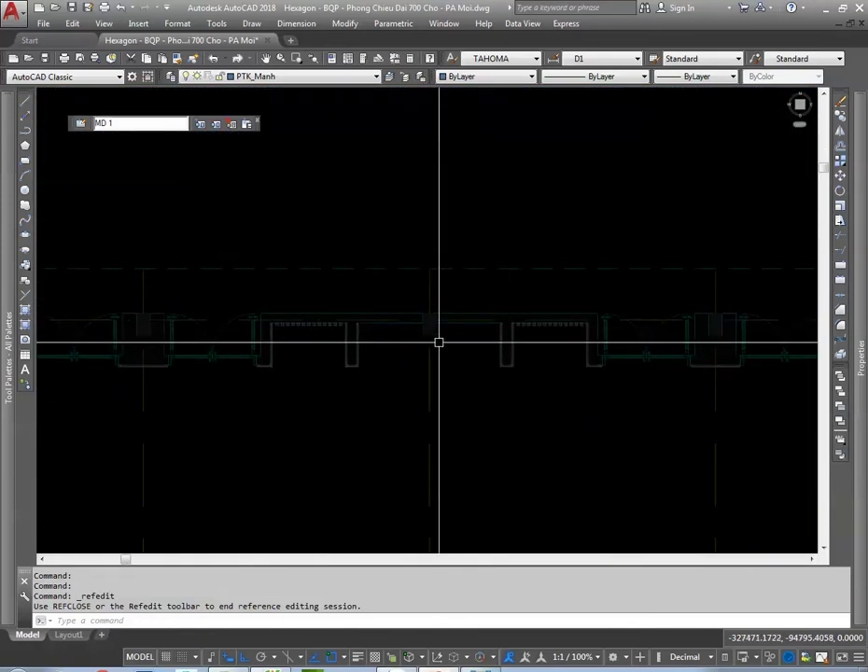
{"action": "scroll", "coordinate": [448, 342], "scroll_direction": "up", "scroll_amount": 2}
{"action": "scroll", "coordinate": [458, 336], "scroll_direction": "down", "scroll_amount": 2}
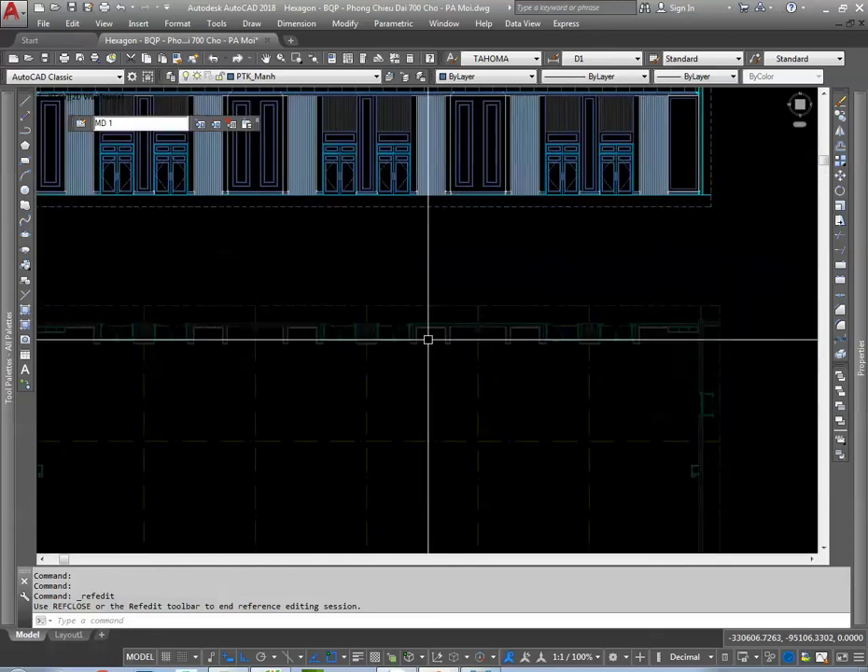
{"action": "scroll", "coordinate": [337, 353], "scroll_direction": "up", "scroll_amount": 1}
{"action": "scroll", "coordinate": [337, 353], "scroll_direction": "down", "scroll_amount": 1}
{"action": "middle_click_drag", "start_coordinate": [337, 352], "coordinate": [366, 404]}
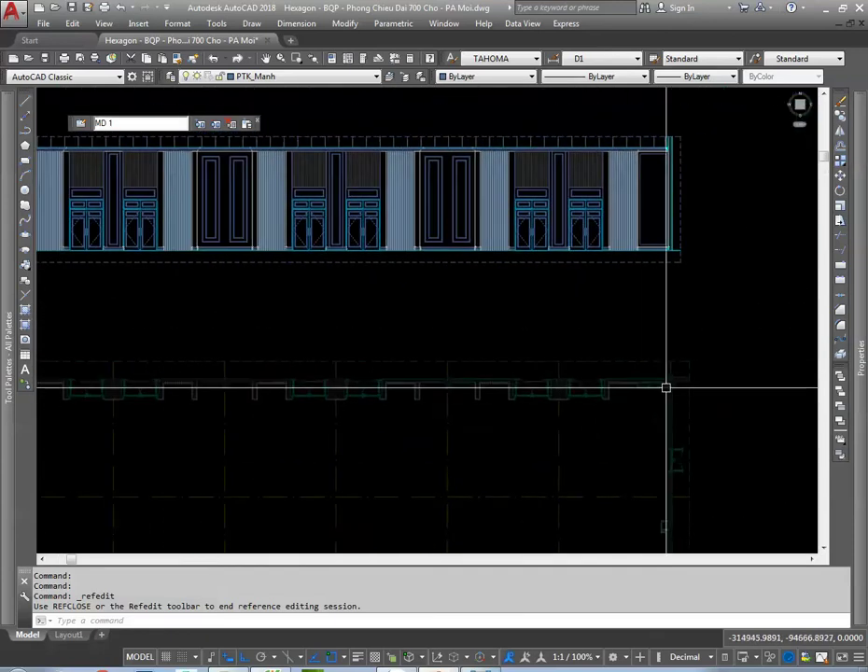
{"action": "scroll", "coordinate": [629, 393], "scroll_direction": "up", "scroll_amount": 3}
{"action": "scroll", "coordinate": [612, 308], "scroll_direction": "down", "scroll_amount": 2}
{"action": "scroll", "coordinate": [611, 198], "scroll_direction": "up", "scroll_amount": 1}
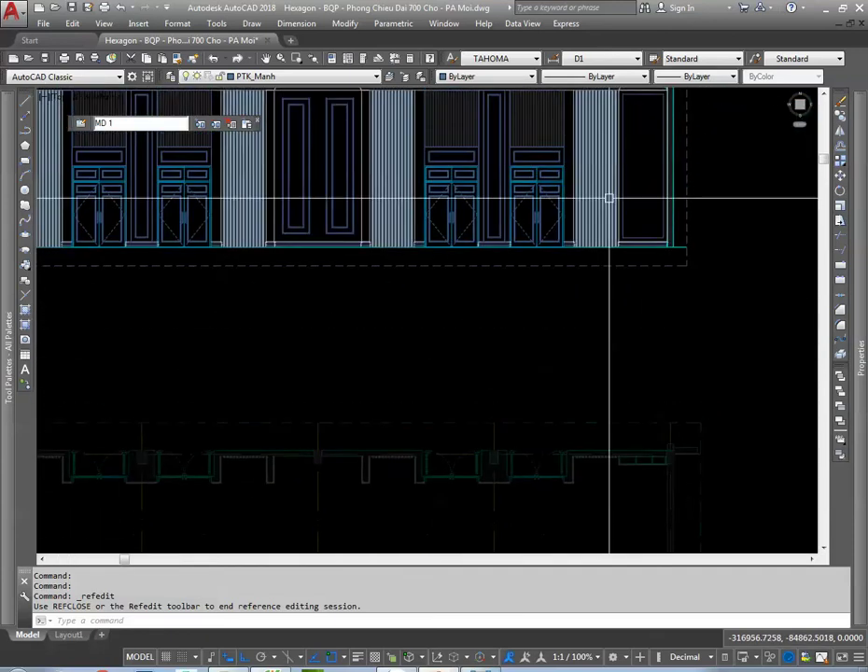
{"action": "scroll", "coordinate": [420, 254], "scroll_direction": "down", "scroll_amount": 2}
{"action": "scroll", "coordinate": [354, 262], "scroll_direction": "up", "scroll_amount": 3}
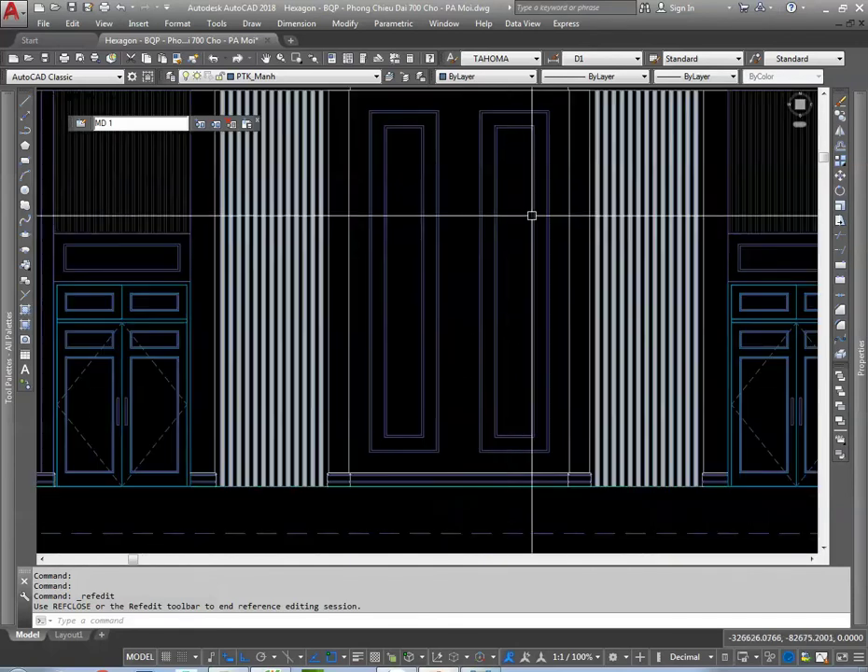
Step: Window-select the middle door panel and erase its eight objects with E
{"action": "left_click", "coordinate": [510, 227]}
{"action": "left_click", "coordinate": [459, 240]}
{"action": "scroll", "coordinate": [459, 240], "scroll_direction": "down", "scroll_amount": 2}
{"action": "type", "text": "e"}
{"action": "key", "text": "Return"}
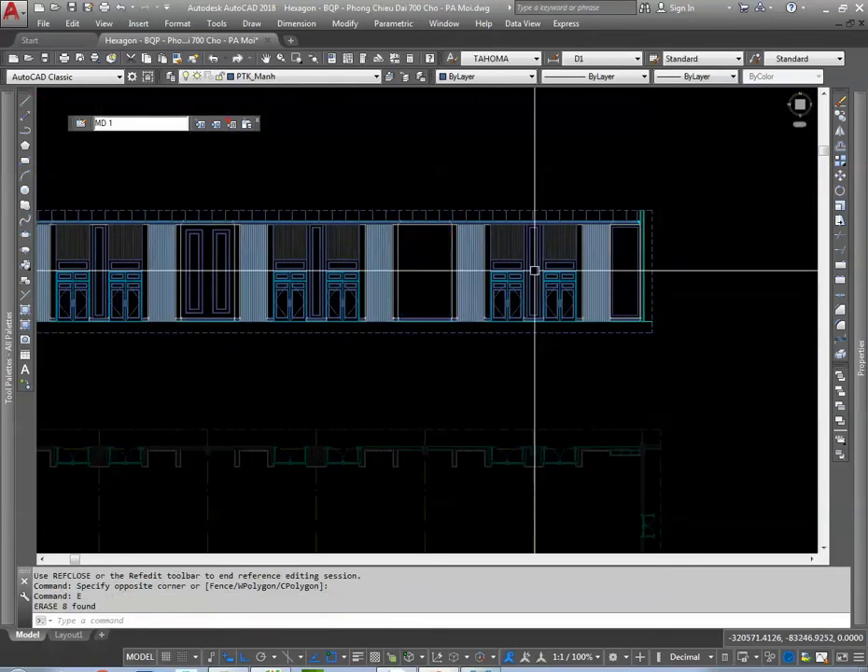
{"action": "scroll", "coordinate": [533, 270], "scroll_direction": "up", "scroll_amount": 1}
{"action": "scroll", "coordinate": [464, 256], "scroll_direction": "up", "scroll_amount": 2}
{"action": "left_click", "coordinate": [491, 267]}
Step: Window-select the second door's inner panels and erase them with Delete
{"action": "left_click", "coordinate": [431, 266]}
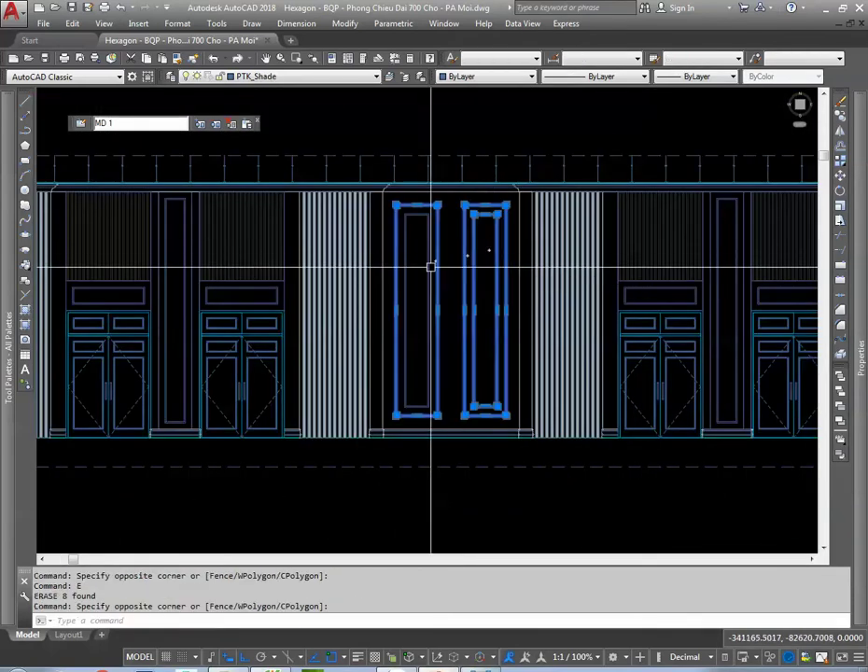
{"action": "left_click", "coordinate": [455, 249]}
{"action": "left_click", "coordinate": [448, 264]}
{"action": "key", "text": "Delete"}
{"action": "scroll", "coordinate": [448, 265], "scroll_direction": "down", "scroll_amount": 3}
{"action": "scroll", "coordinate": [544, 416], "scroll_direction": "up", "scroll_amount": 3}
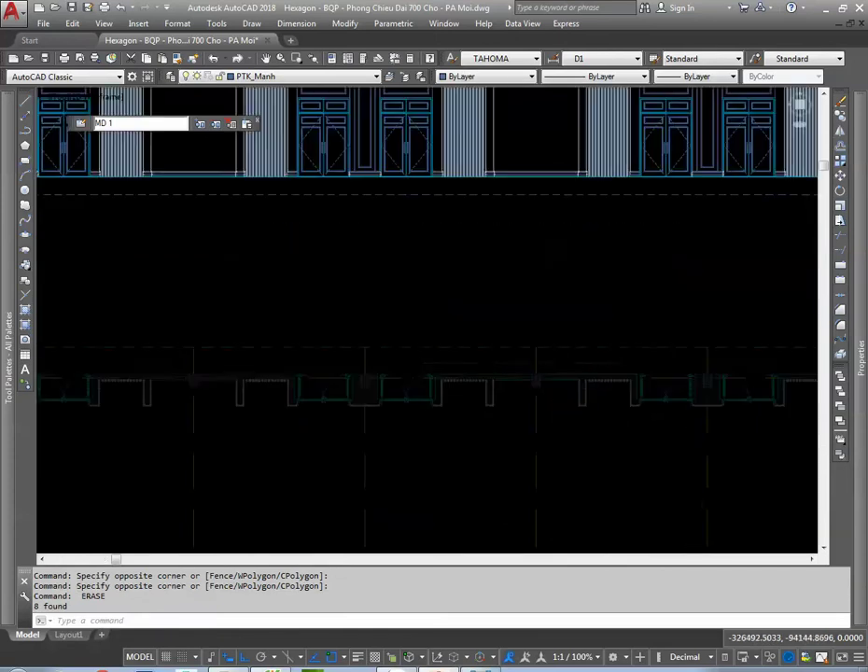
{"action": "scroll", "coordinate": [544, 416], "scroll_direction": "up", "scroll_amount": 2}
{"action": "key", "text": "Escape"}
Step: Start a line on the plan with L, then cancel it unfinished
{"action": "type", "text": "l"}
{"action": "key", "text": "Return"}
{"action": "left_click", "coordinate": [510, 406]}
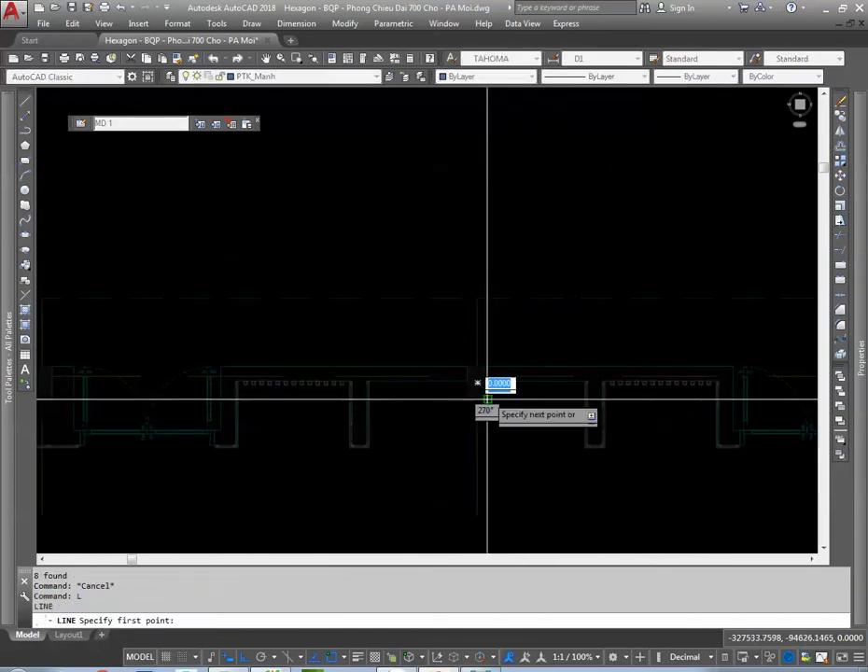
{"action": "scroll", "coordinate": [486, 401], "scroll_direction": "down", "scroll_amount": 3}
{"action": "key", "text": "Escape"}
Step: Copy a vertical line into the empty door opening with C
{"action": "type", "text": "c"}
{"action": "key", "text": "Return"}
{"action": "left_click", "coordinate": [501, 470]}
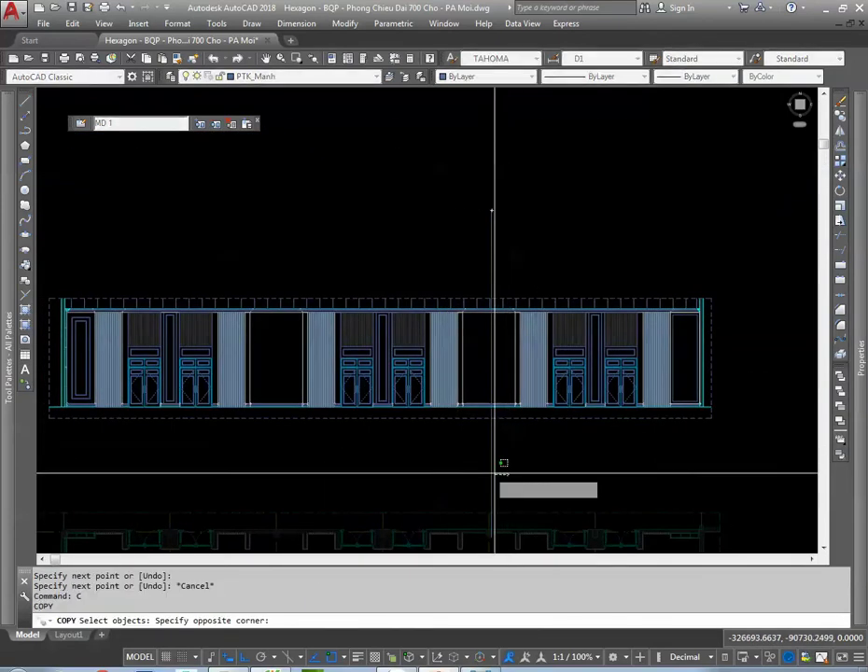
{"action": "left_click", "coordinate": [496, 460]}
{"action": "scroll", "coordinate": [488, 461], "scroll_direction": "up", "scroll_amount": 4}
{"action": "key", "text": "Return"}
{"action": "left_click", "coordinate": [476, 426]}
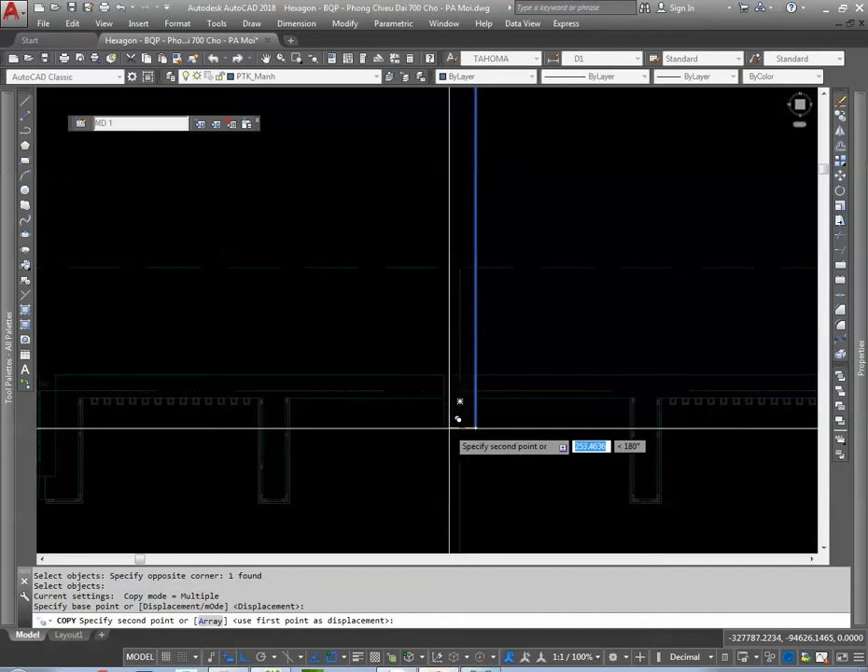
{"action": "left_click", "coordinate": [463, 413]}
{"action": "key", "text": "Escape"}
{"action": "scroll", "coordinate": [501, 237], "scroll_direction": "down", "scroll_amount": 2}
{"action": "scroll", "coordinate": [495, 299], "scroll_direction": "up", "scroll_amount": 4}
{"action": "scroll", "coordinate": [483, 280], "scroll_direction": "down", "scroll_amount": 1}
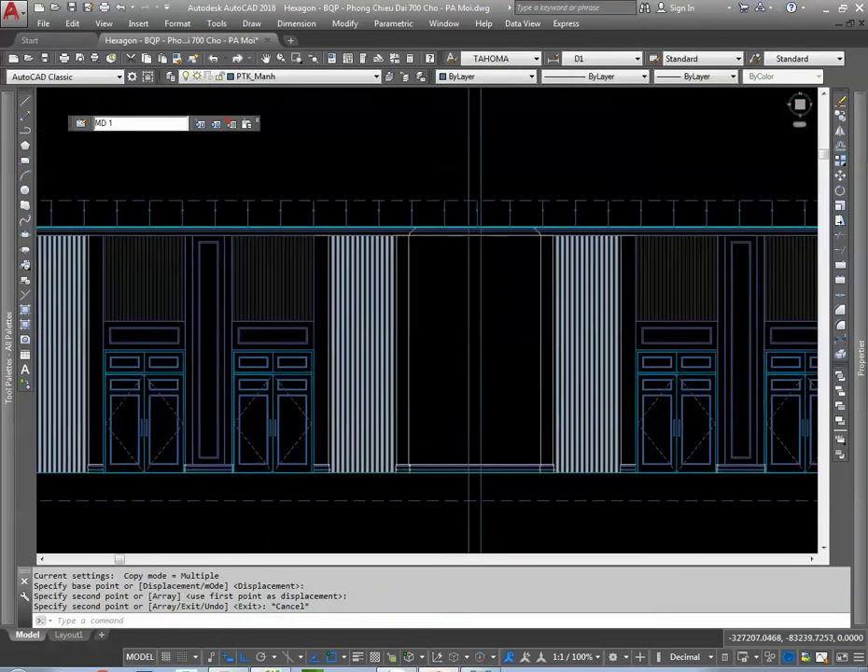
Step: Make a first TRIM attempt using the upper line as the cutting edge
{"action": "key", "text": "Return"}
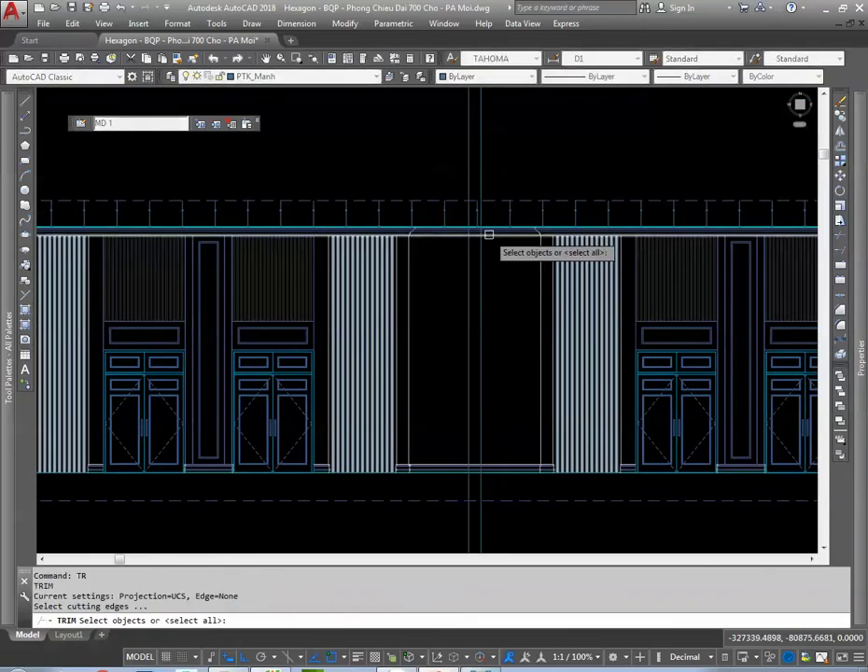
{"action": "scroll", "coordinate": [489, 234], "scroll_direction": "up", "scroll_amount": 4}
{"action": "scroll", "coordinate": [485, 221], "scroll_direction": "up", "scroll_amount": 3}
{"action": "key", "text": "Escape"}
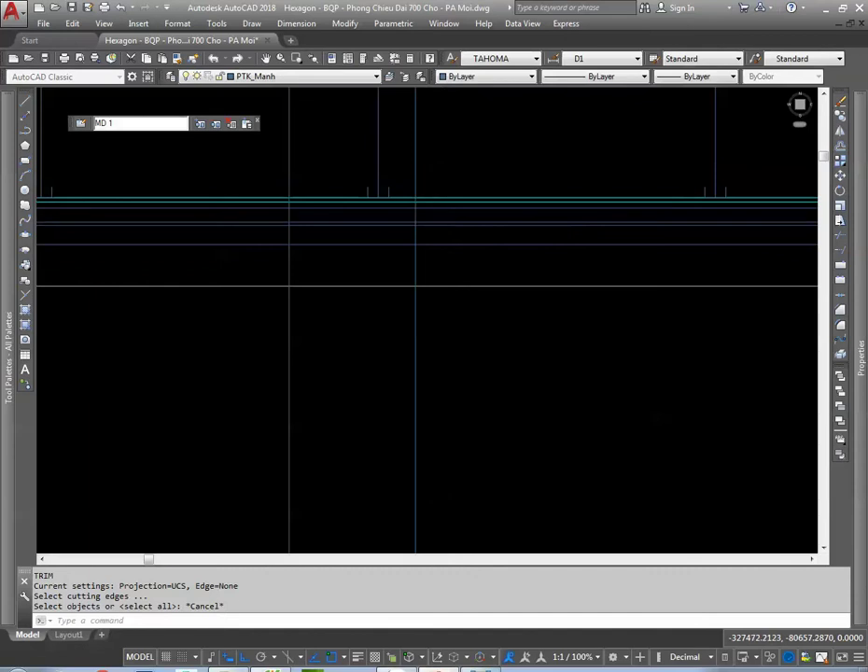
{"action": "key", "text": "Return"}
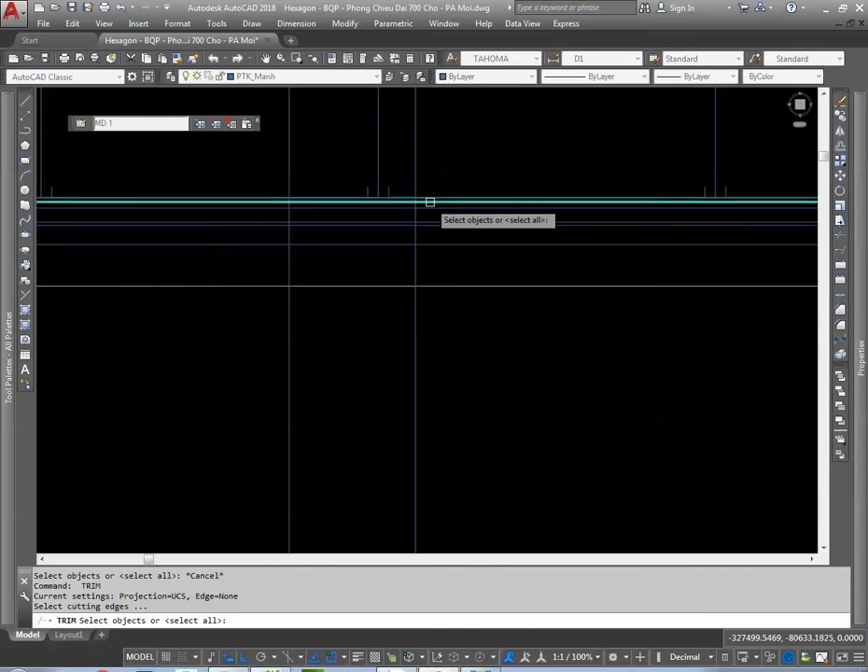
{"action": "left_click", "coordinate": [429, 203]}
{"action": "key", "text": "Return"}
{"action": "scroll", "coordinate": [424, 192], "scroll_direction": "down", "scroll_amount": 2}
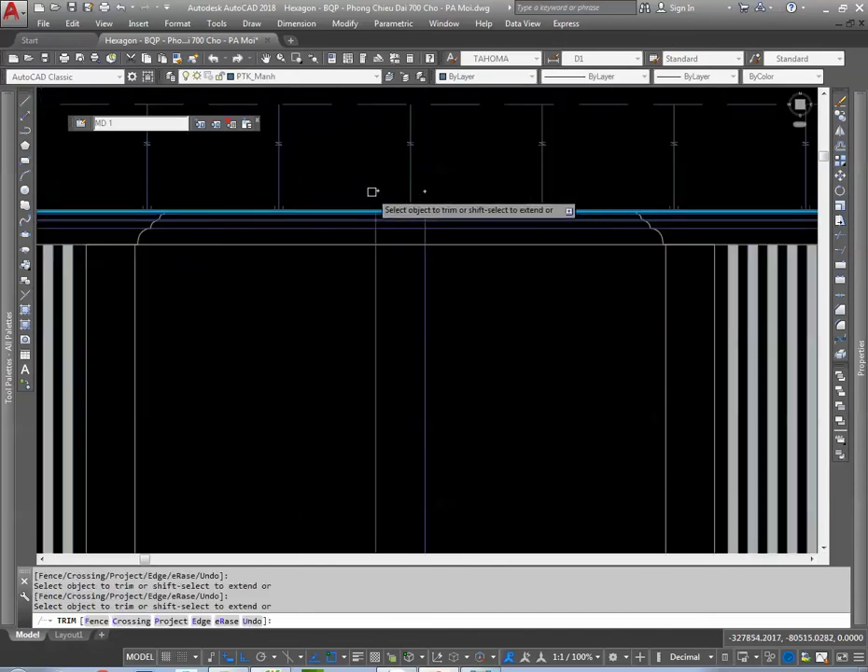
{"action": "key", "text": "Escape"}
Step: Trim the door-head line ends against the horizontal top edge with a crossing drag
{"action": "scroll", "coordinate": [432, 360], "scroll_direction": "down", "scroll_amount": 3}
{"action": "scroll", "coordinate": [411, 393], "scroll_direction": "up", "scroll_amount": 4}
{"action": "key", "text": "Return"}
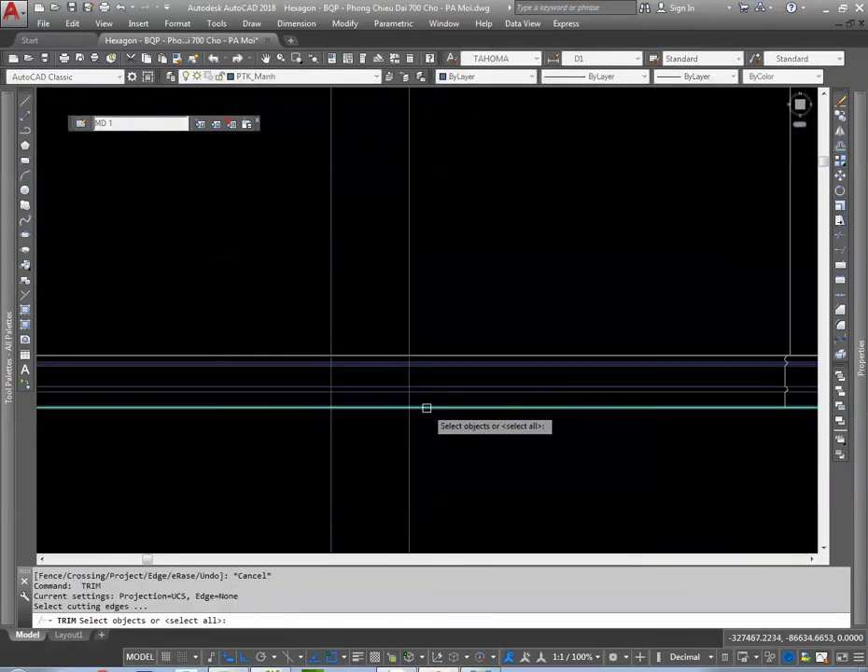
{"action": "left_click", "coordinate": [427, 408]}
{"action": "key", "text": "Return"}
{"action": "left_click_drag", "start_coordinate": [430, 416], "coordinate": [348, 420]}
{"action": "scroll", "coordinate": [523, 380], "scroll_direction": "up", "scroll_amount": 3}
{"action": "key", "text": "Escape"}
Step: Copy the lower-band rail segment from a base point at the opening
{"action": "type", "text": "c"}
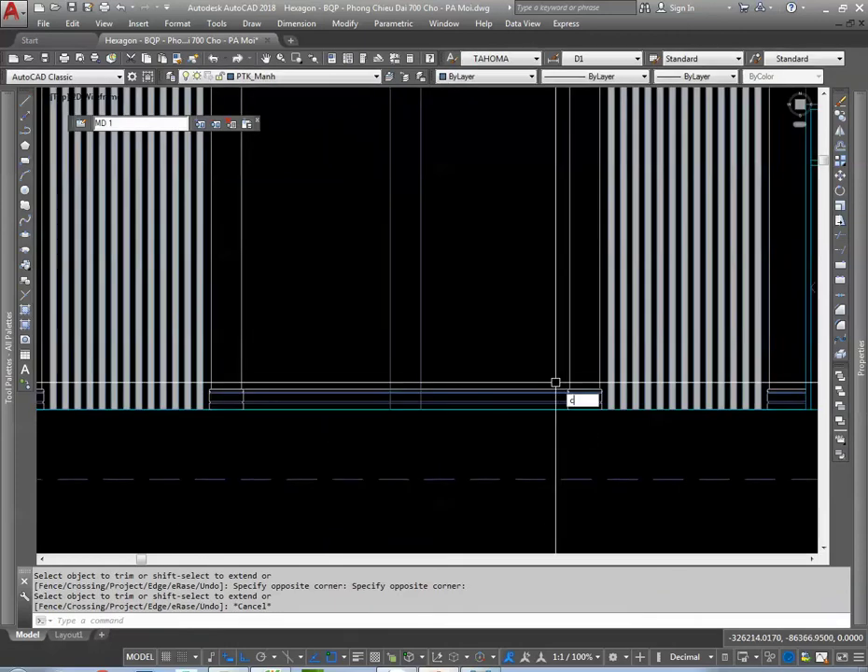
{"action": "key", "text": "Return"}
{"action": "left_click", "coordinate": [546, 368]}
{"action": "key", "text": "Escape"}
{"action": "type", "text": "c"}
{"action": "key", "text": "Return"}
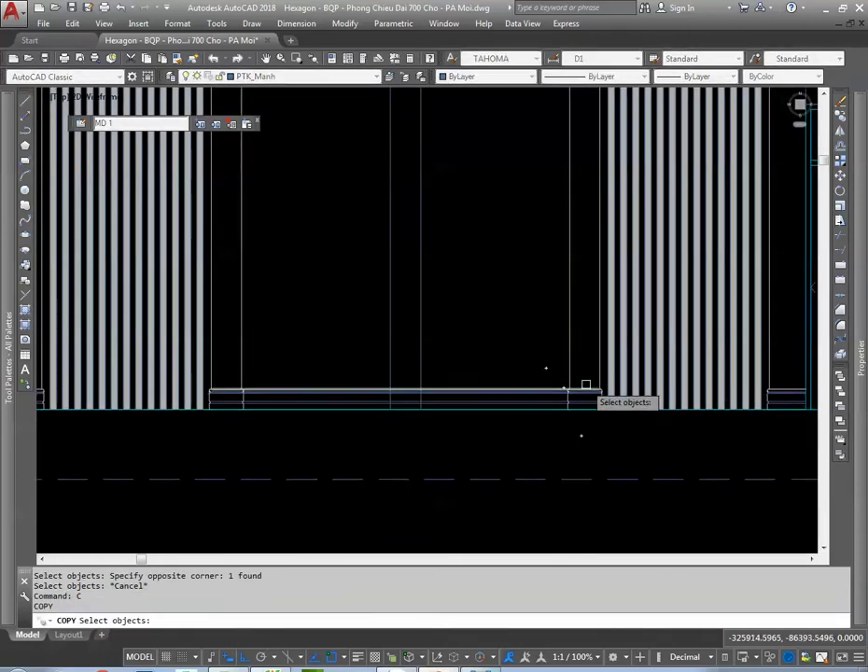
{"action": "scroll", "coordinate": [586, 378], "scroll_direction": "up", "scroll_amount": 2}
{"action": "left_click", "coordinate": [586, 366]}
{"action": "key", "text": "Return"}
{"action": "left_click", "coordinate": [607, 391]}
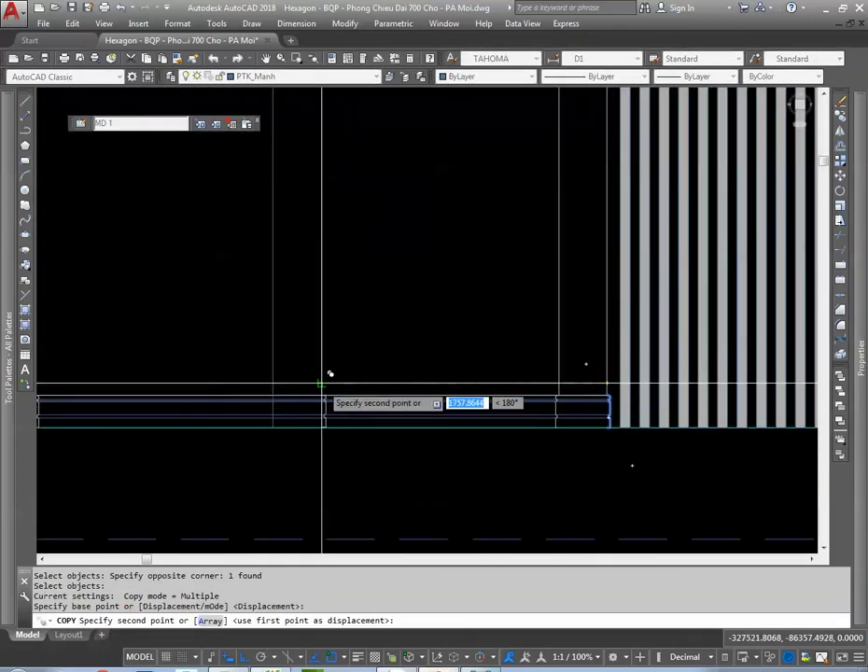
{"action": "key", "text": "Escape"}
Step: Copy the short rail piece across the emptied door opening
{"action": "middle_click_drag", "start_coordinate": [337, 395], "coordinate": [398, 395]}
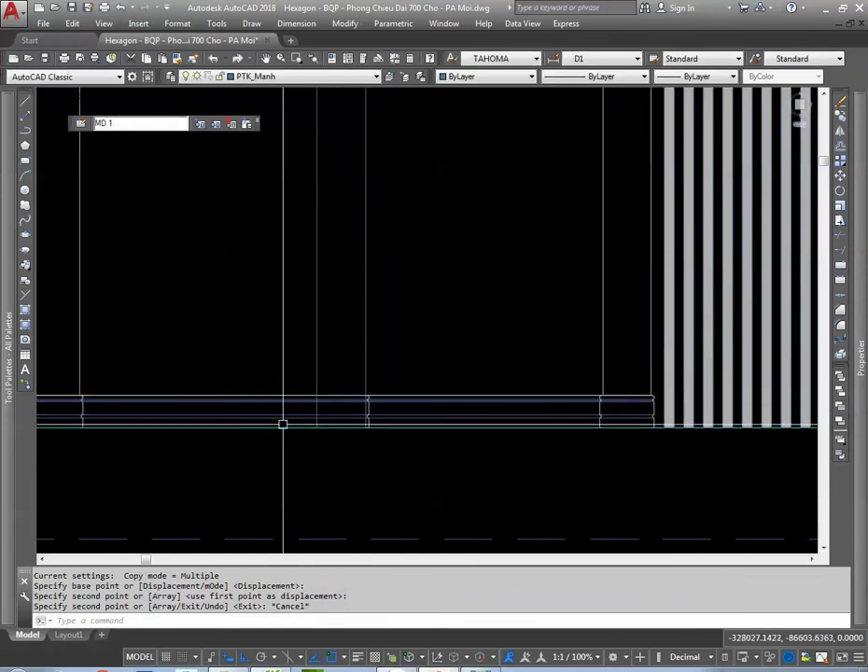
{"action": "type", "text": "c"}
{"action": "key", "text": "Return"}
{"action": "middle_click_drag", "start_coordinate": [92, 387], "coordinate": [130, 391]}
{"action": "left_click", "coordinate": [585, 365]}
{"action": "left_click", "coordinate": [660, 463]}
{"action": "key", "text": "Return"}
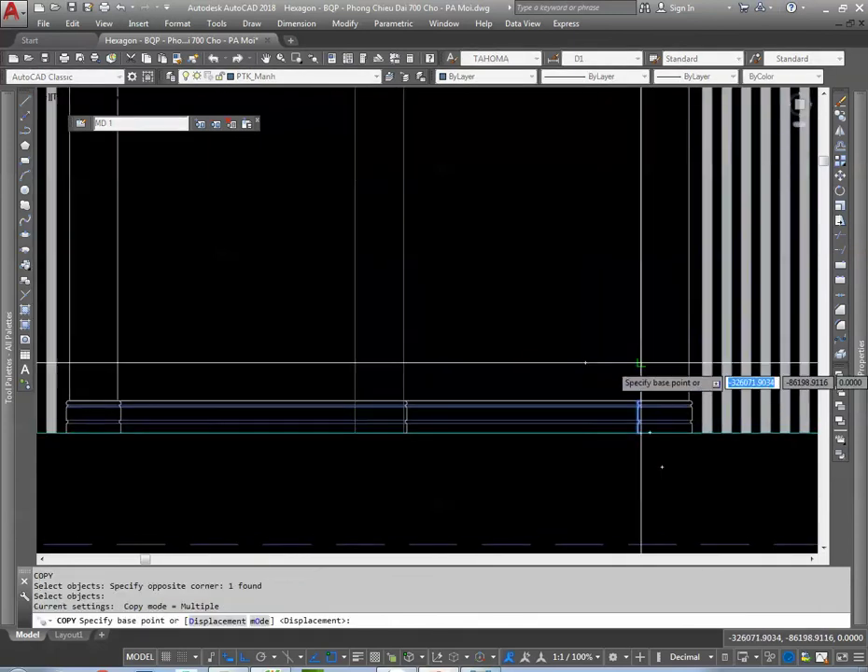
{"action": "left_click", "coordinate": [642, 362]}
{"action": "key", "text": "Escape"}
{"action": "scroll", "coordinate": [364, 378], "scroll_direction": "up", "scroll_amount": 3}
{"action": "middle_click_drag", "start_coordinate": [370, 413], "coordinate": [409, 410]}
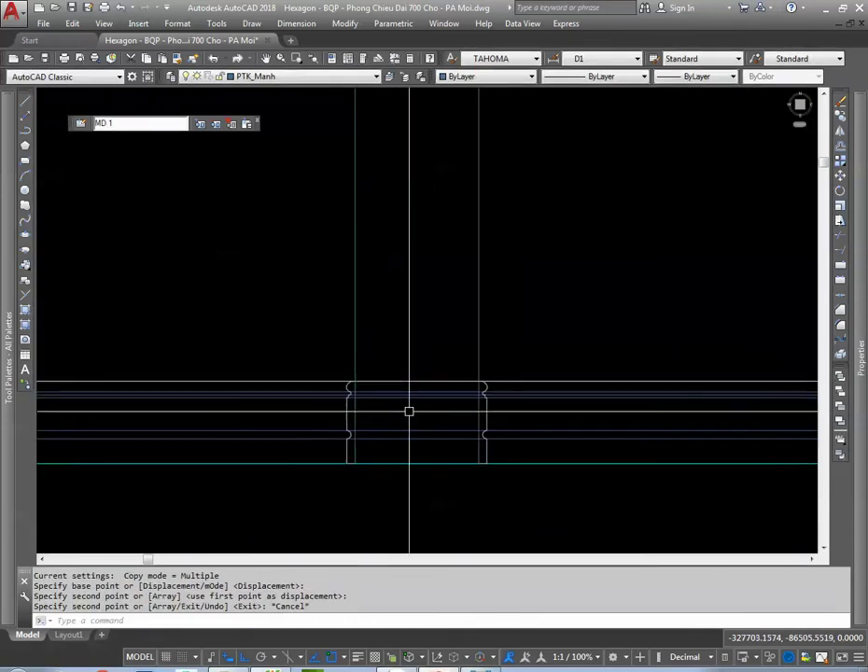
Step: Retry trimming against the top horizontal line, then frame the door's upper corners
{"action": "type", "text": "tr"}
{"action": "key", "text": "Return"}
{"action": "left_click", "coordinate": [398, 382]}
{"action": "key", "text": "Return"}
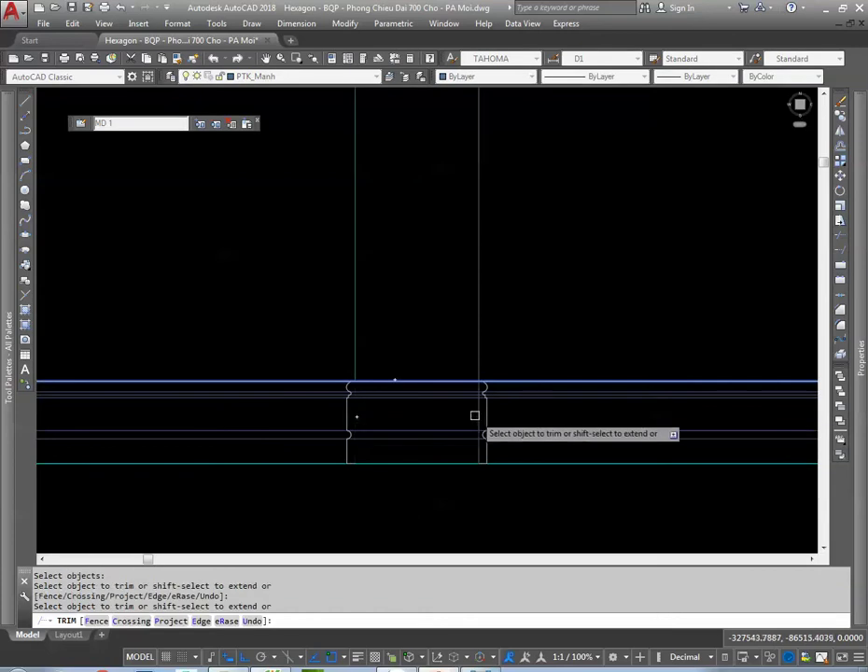
{"action": "scroll", "coordinate": [475, 415], "scroll_direction": "down", "scroll_amount": 4}
{"action": "key", "text": "Escape"}
{"action": "scroll", "coordinate": [595, 263], "scroll_direction": "up", "scroll_amount": 2}
{"action": "scroll", "coordinate": [578, 155], "scroll_direction": "up", "scroll_amount": 2}
{"action": "type", "text": "c"}
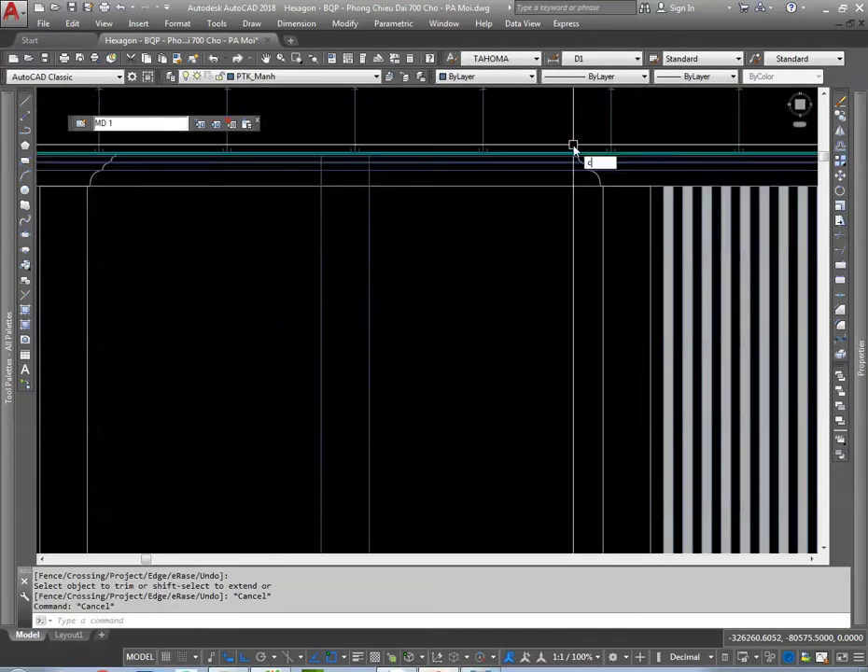
{"action": "key", "text": "Return"}
{"action": "middle_click_drag", "start_coordinate": [301, 187], "coordinate": [408, 280]}
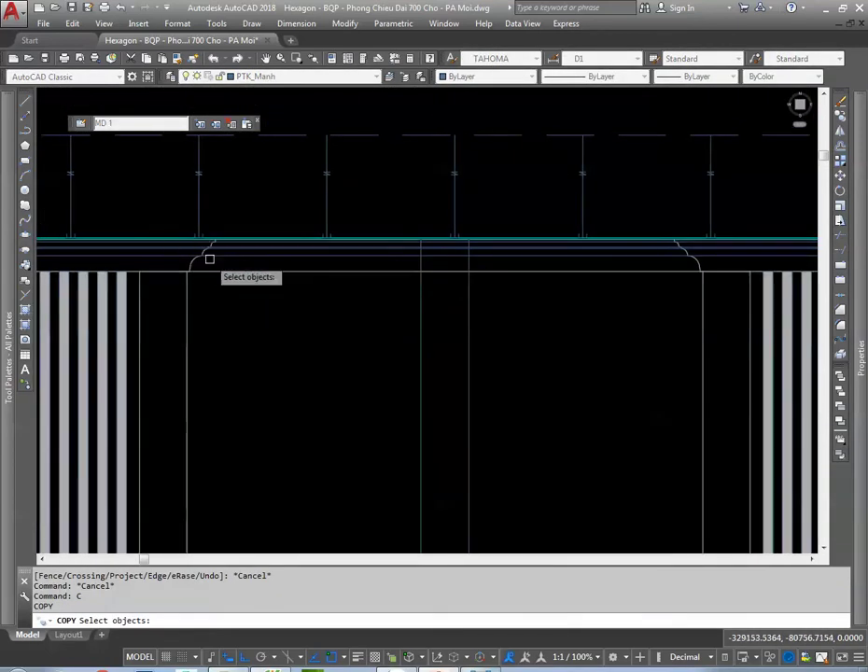
Step: Copy the left corner arc from its lower end to another top corner
{"action": "scroll", "coordinate": [198, 262], "scroll_direction": "up", "scroll_amount": 2}
{"action": "scroll", "coordinate": [182, 271], "scroll_direction": "up", "scroll_amount": 2}
{"action": "left_click", "coordinate": [176, 276]}
{"action": "key", "text": "Return"}
{"action": "left_click", "coordinate": [178, 276]}
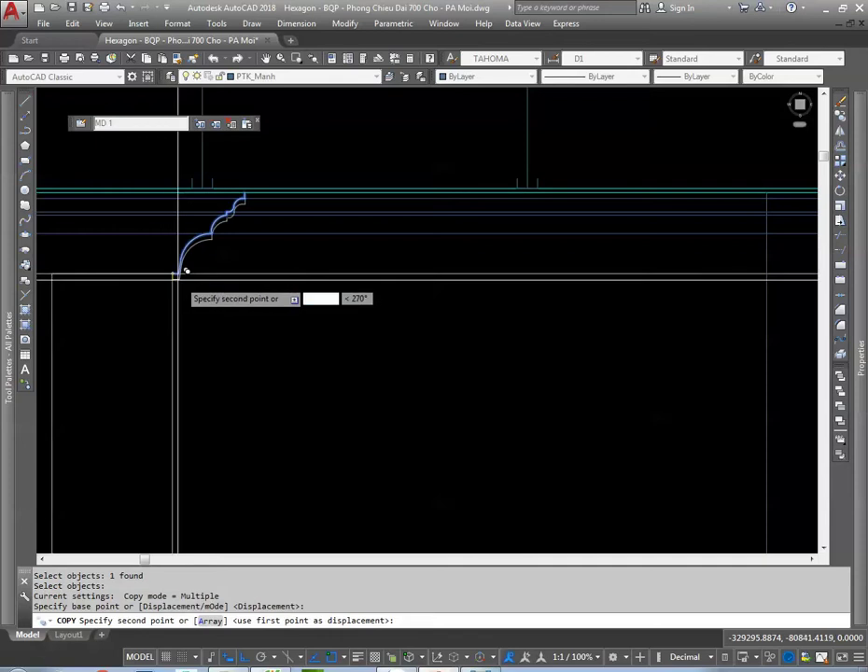
{"action": "scroll", "coordinate": [178, 276], "scroll_direction": "down", "scroll_amount": 3}
{"action": "left_click", "coordinate": [343, 262]}
{"action": "key", "text": "Escape"}
{"action": "scroll", "coordinate": [339, 278], "scroll_direction": "up", "scroll_amount": 3}
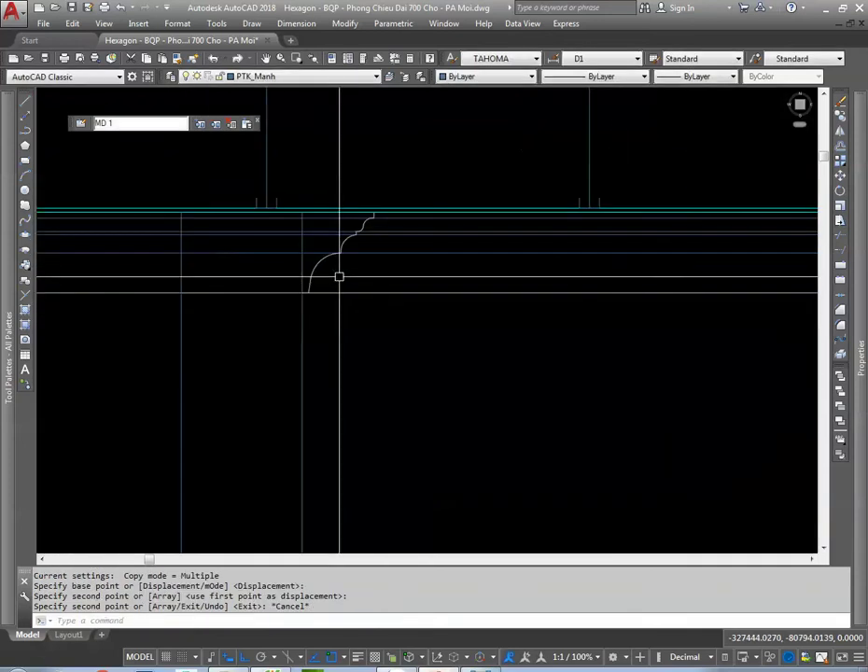
{"action": "middle_click_drag", "start_coordinate": [339, 277], "coordinate": [442, 299]}
Step: Copy the right corner arc to the left opening's corner
{"action": "type", "text": "mi"}
{"action": "key", "text": "Return"}
{"action": "key", "text": "Escape"}
{"action": "type", "text": "c"}
{"action": "scroll", "coordinate": [585, 312], "scroll_direction": "down", "scroll_amount": 3}
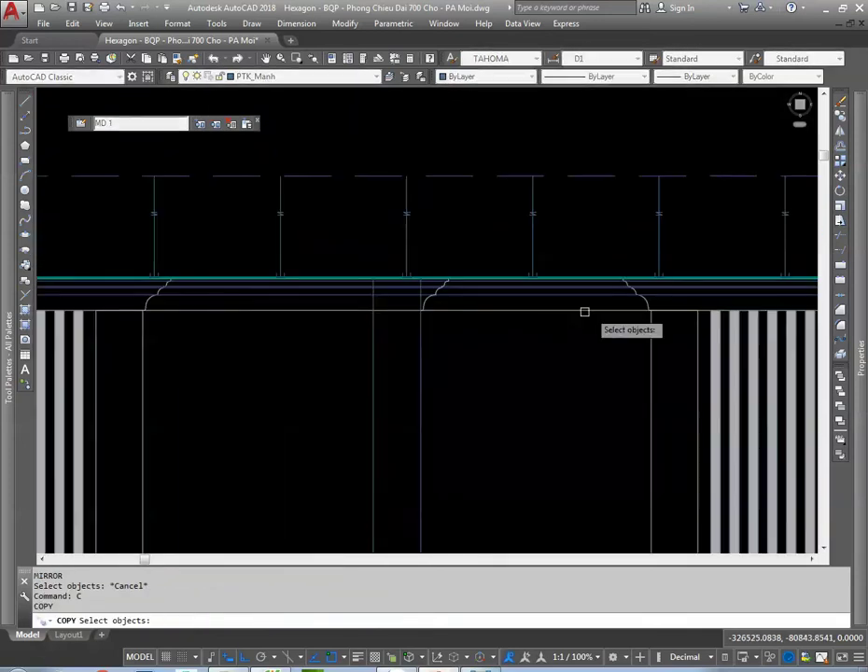
{"action": "key", "text": "Return"}
{"action": "left_click", "coordinate": [646, 331]}
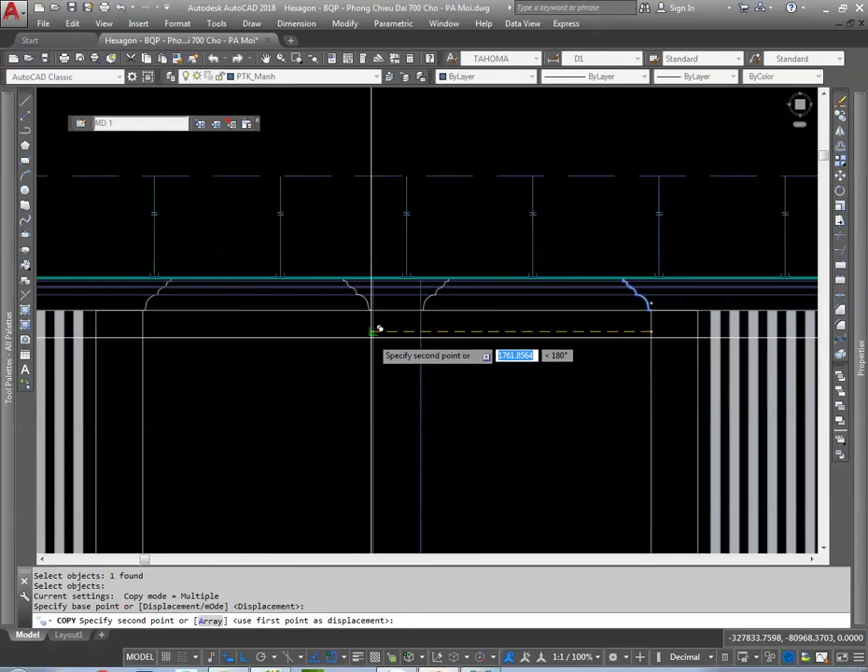
{"action": "left_click", "coordinate": [380, 332]}
{"action": "key", "text": "Escape"}
{"action": "scroll", "coordinate": [383, 327], "scroll_direction": "up", "scroll_amount": 2}
Step: Trim the leftover line segment under the top band
{"action": "type", "text": "tr"}
{"action": "key", "text": "Return"}
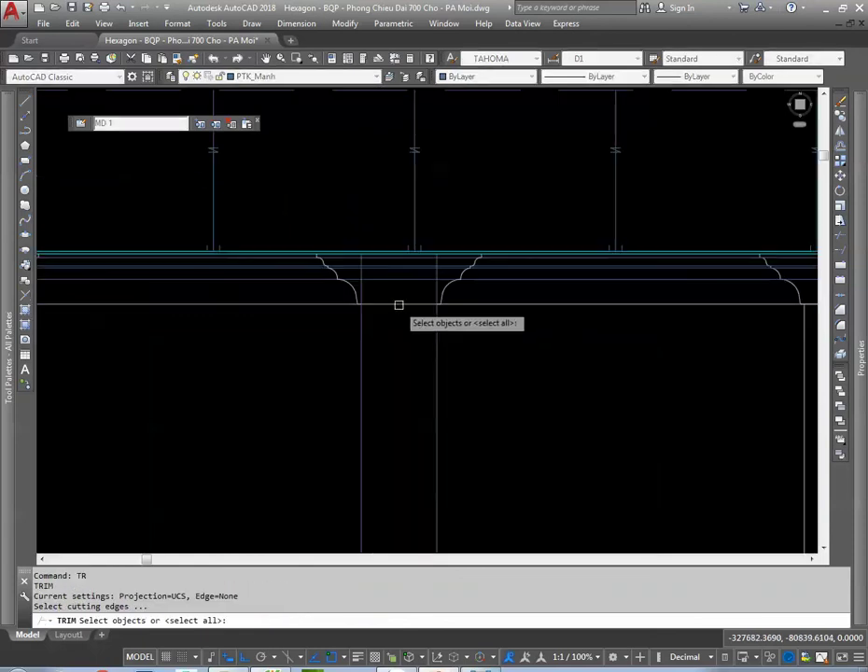
{"action": "left_click", "coordinate": [399, 304]}
{"action": "key", "text": "Return"}
{"action": "left_click", "coordinate": [382, 291]}
{"action": "scroll", "coordinate": [402, 299], "scroll_direction": "down", "scroll_amount": 3}
{"action": "scroll", "coordinate": [442, 256], "scroll_direction": "down", "scroll_amount": 2}
{"action": "key", "text": "Escape"}
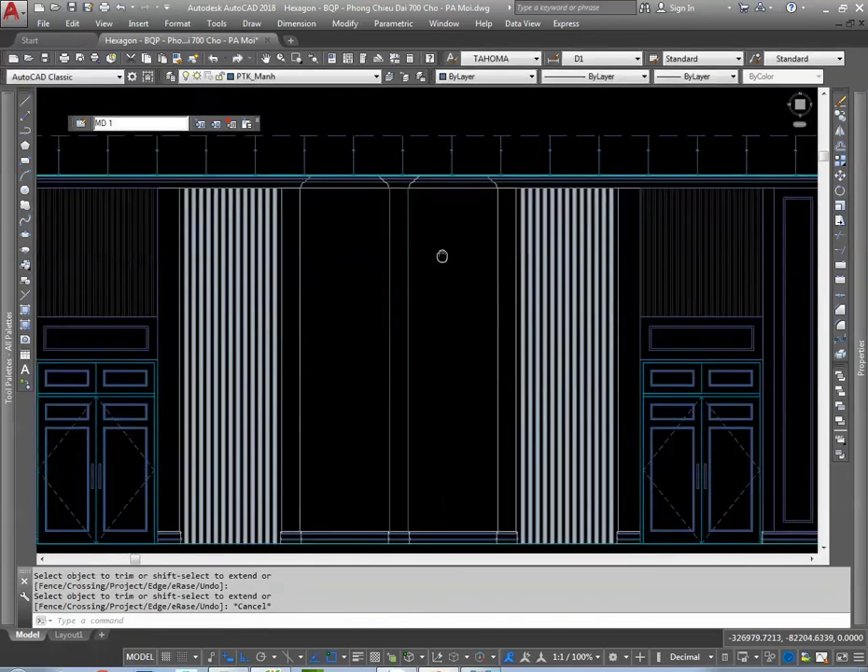
{"action": "middle_click_drag", "start_coordinate": [442, 256], "coordinate": [442, 240]}
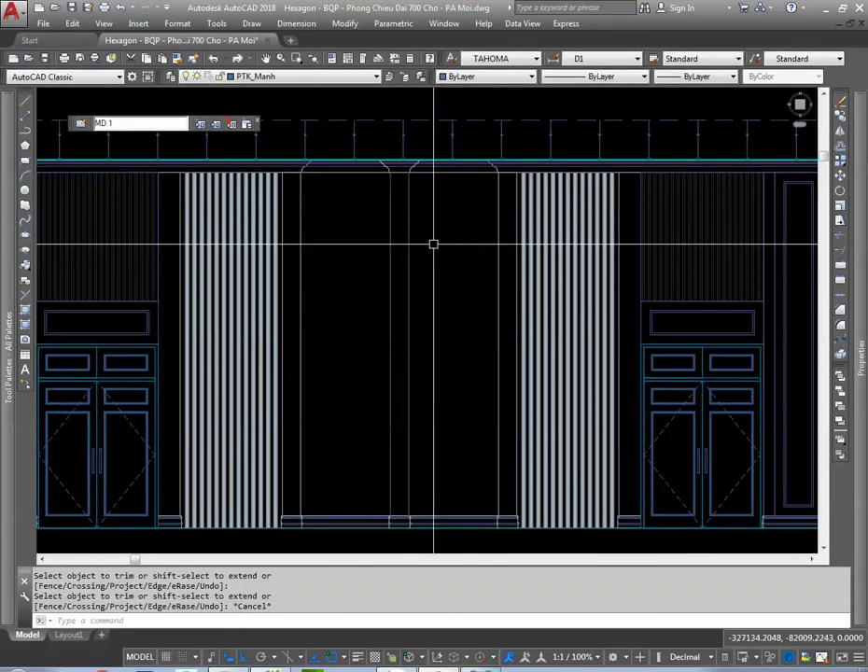
{"action": "type", "text": "f4"}
{"action": "key", "text": "Return"}
{"action": "scroll", "coordinate": [417, 191], "scroll_direction": "up", "scroll_amount": 3}
Step: Draw a rectangle from the panel's top-left corner to its bottom corner
{"action": "scroll", "coordinate": [290, 191], "scroll_direction": "up", "scroll_amount": 2}
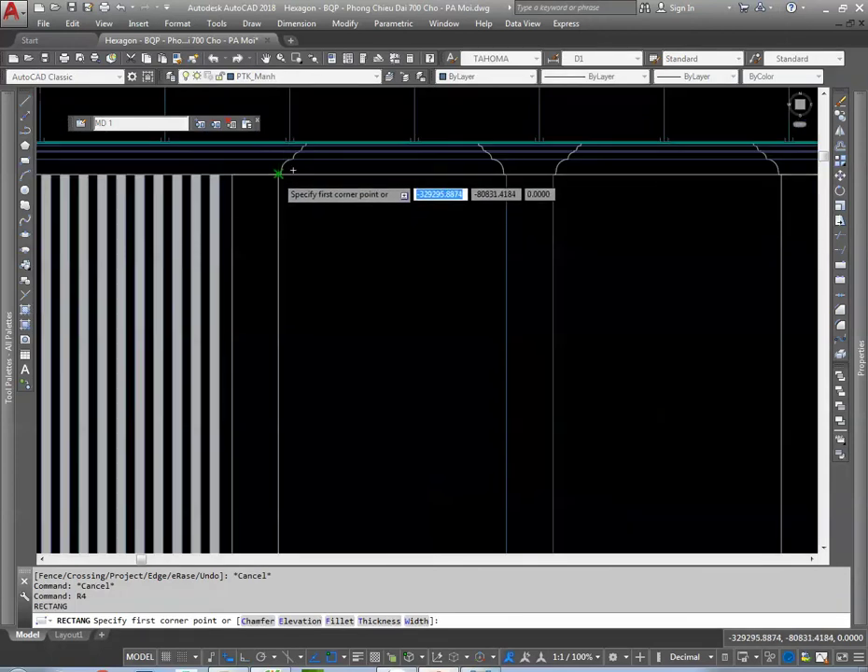
{"action": "left_click", "coordinate": [287, 171]}
{"action": "scroll", "coordinate": [444, 374], "scroll_direction": "down", "scroll_amount": 5}
{"action": "scroll", "coordinate": [444, 374], "scroll_direction": "up", "scroll_amount": 3}
{"action": "scroll", "coordinate": [443, 369], "scroll_direction": "up", "scroll_amount": 3}
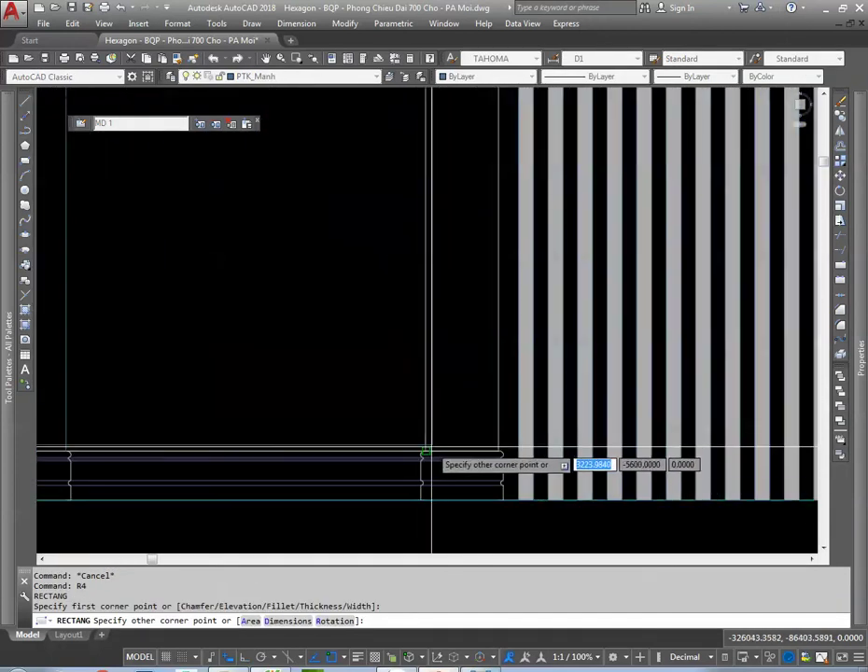
{"action": "left_click", "coordinate": [443, 438]}
{"action": "scroll", "coordinate": [467, 326], "scroll_direction": "down", "scroll_amount": 4}
Step: Try matching properties from a panel line, then cancel
{"action": "left_click", "coordinate": [469, 324]}
{"action": "key", "text": "Escape"}
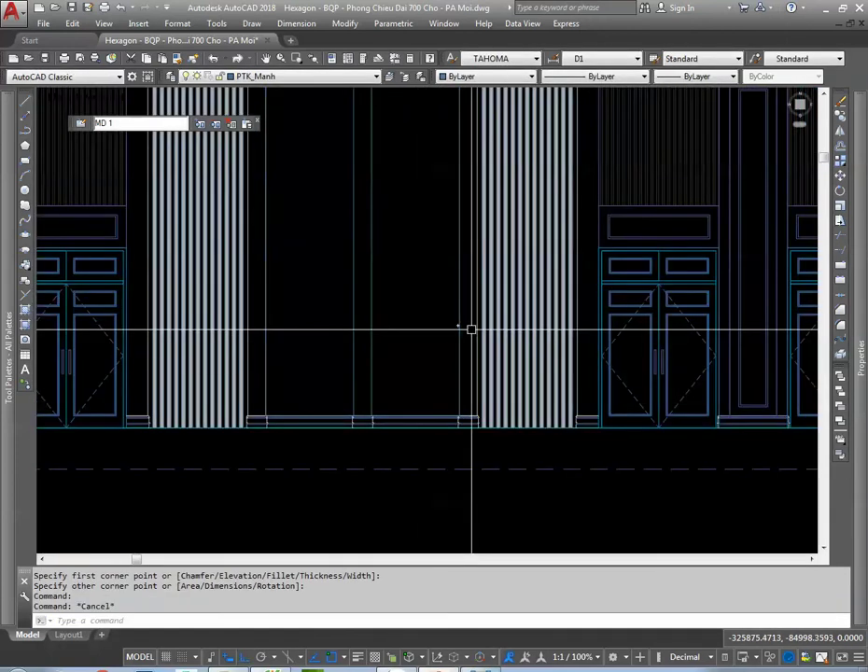
{"action": "type", "text": "mm"}
{"action": "key", "text": "Return"}
{"action": "left_click", "coordinate": [464, 330]}
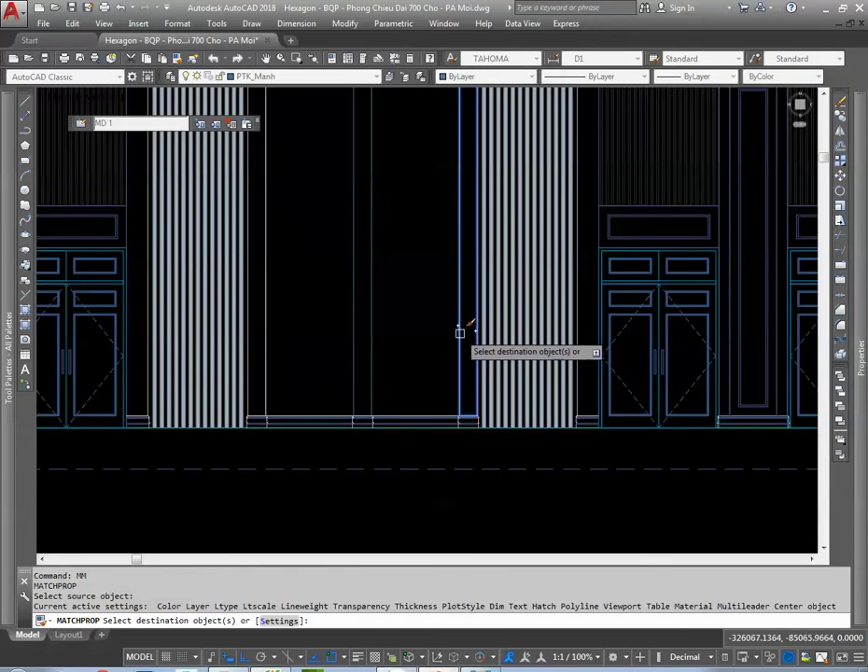
{"action": "scroll", "coordinate": [459, 331], "scroll_direction": "down", "scroll_amount": 3}
{"action": "scroll", "coordinate": [448, 337], "scroll_direction": "up", "scroll_amount": 1}
{"action": "key", "text": "Escape"}
{"action": "type", "text": "h"}
{"action": "key", "text": "Return"}
Step: Hatch the new rectangle with the CROSS pattern at scale 300 in the current colour
{"action": "left_click", "coordinate": [383, 315]}
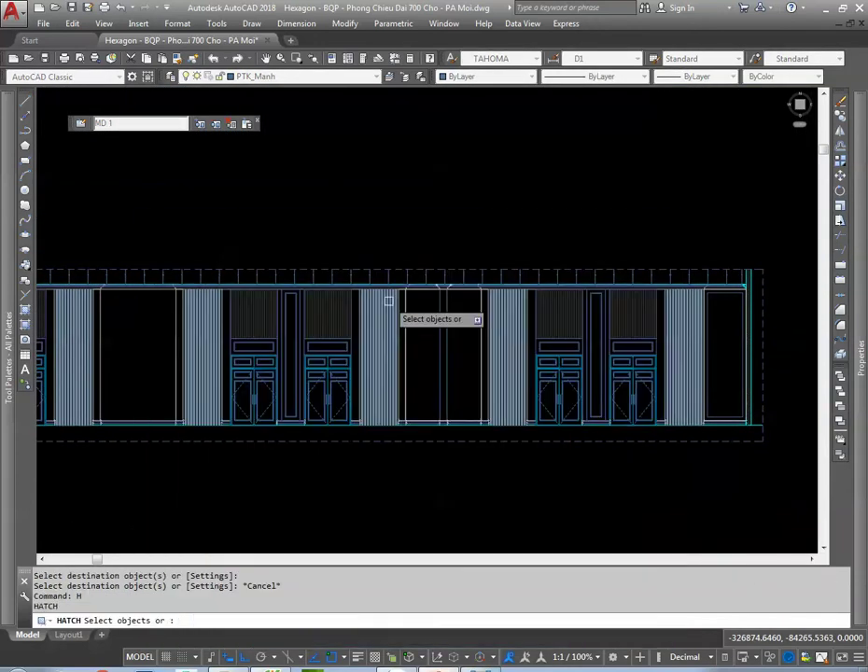
{"action": "scroll", "coordinate": [406, 289], "scroll_direction": "up", "scroll_amount": 2}
{"action": "left_click", "coordinate": [410, 276]}
{"action": "key", "text": "Return"}
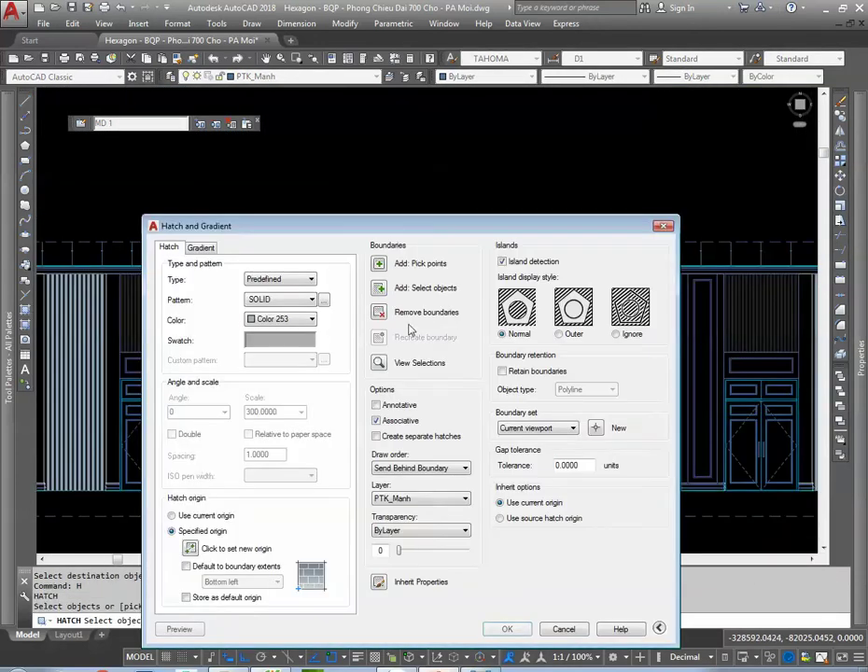
{"action": "left_click", "coordinate": [309, 299]}
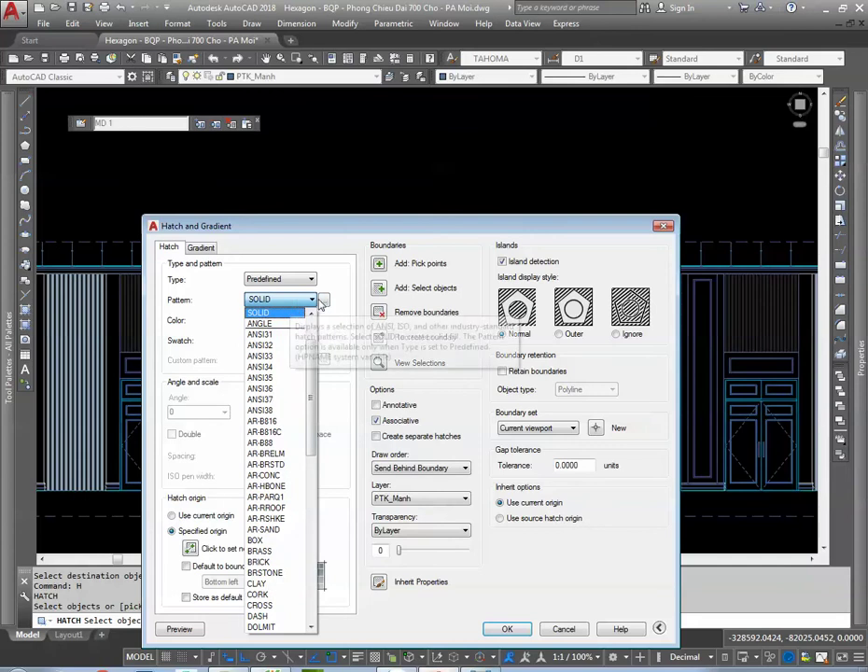
{"action": "left_click", "coordinate": [323, 300]}
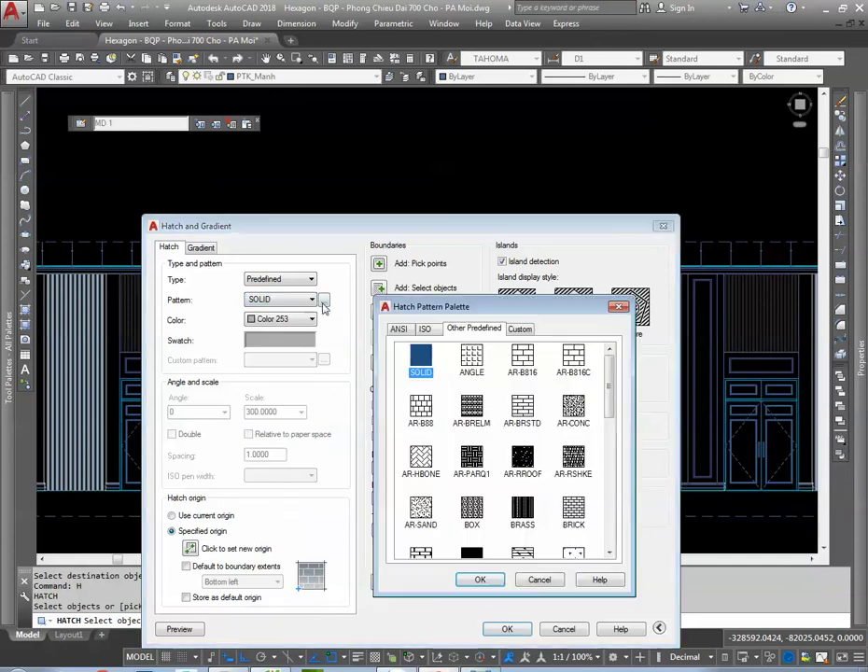
{"action": "left_click", "coordinate": [483, 580]}
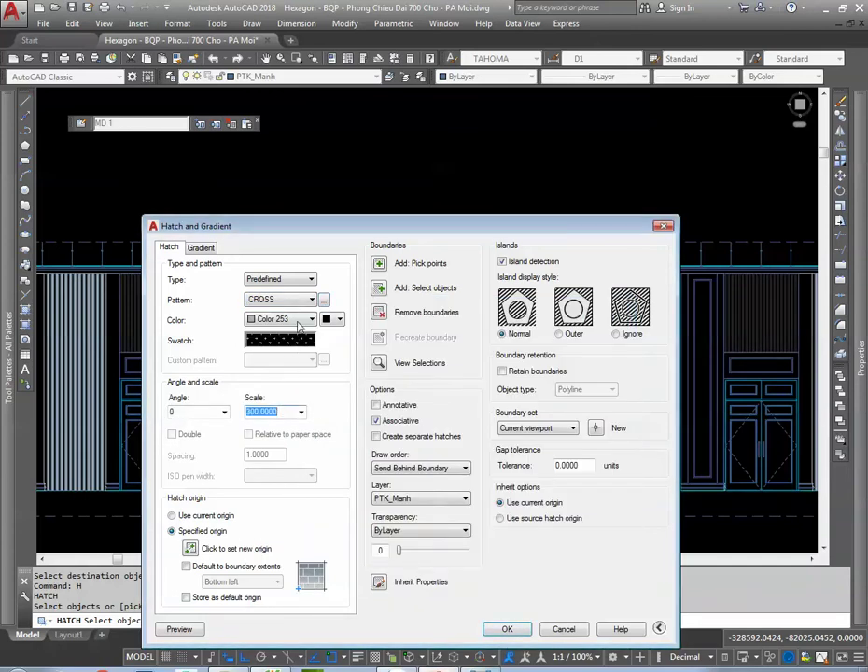
{"action": "left_click", "coordinate": [302, 321]}
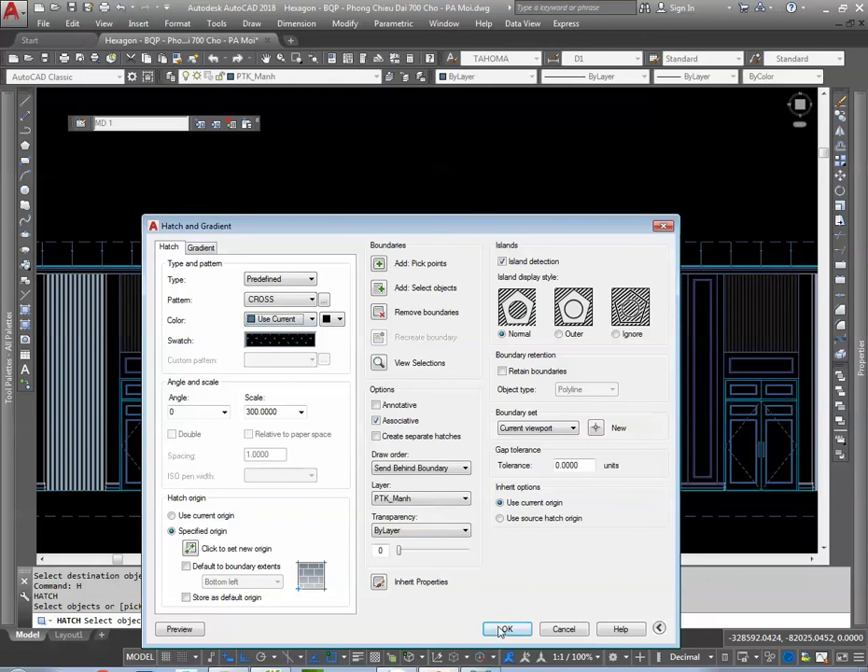
{"action": "left_click", "coordinate": [390, 291]}
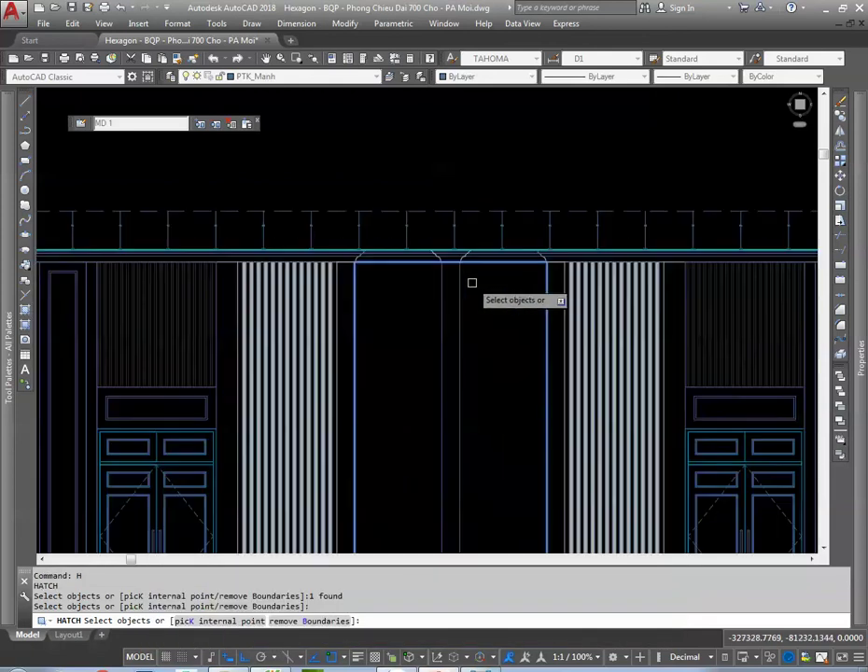
{"action": "key", "text": "Return"}
{"action": "left_click", "coordinate": [504, 630]}
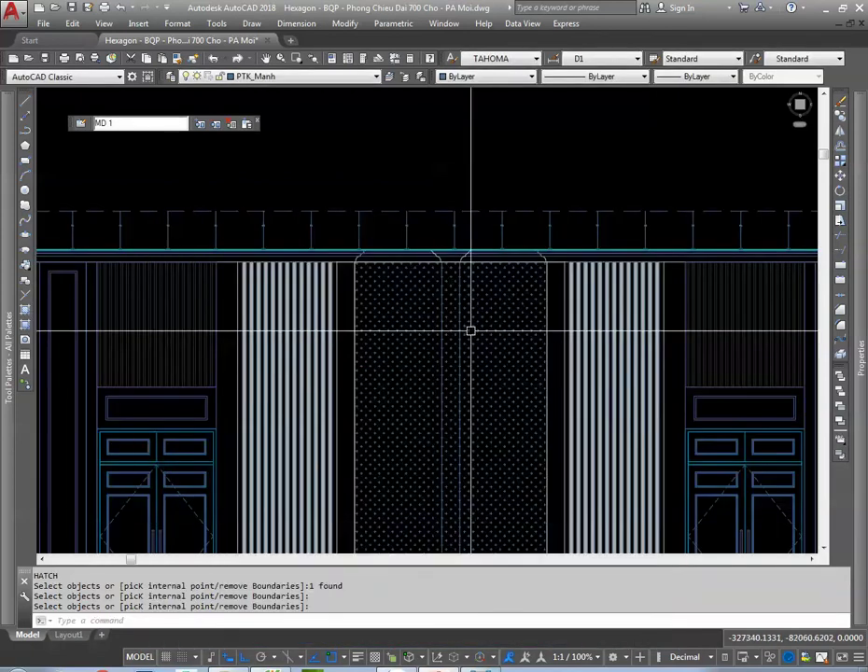
{"action": "left_click", "coordinate": [471, 334]}
{"action": "left_click", "coordinate": [297, 77]}
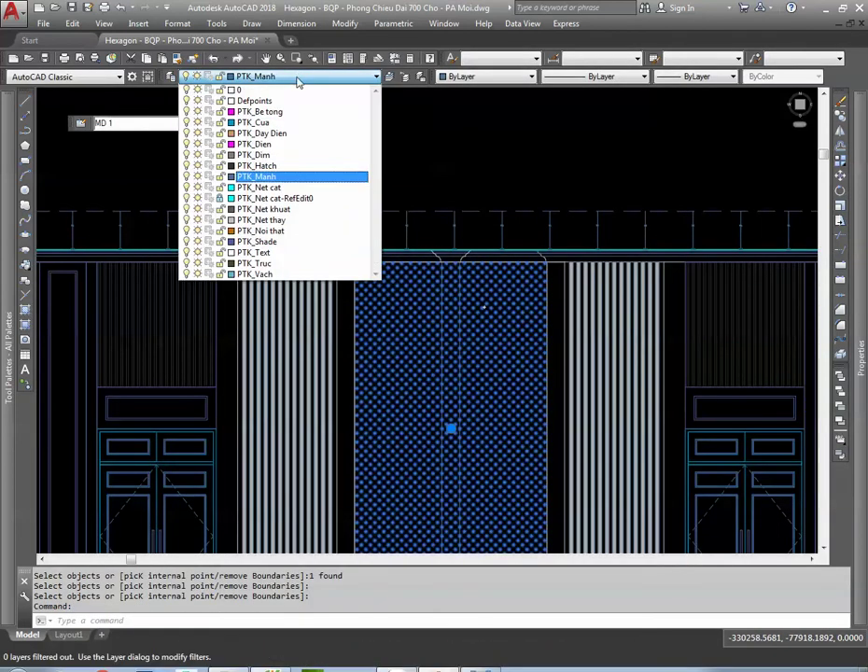
Step: Move the cross hatch onto the PTK_Hatch layer and recheck it
{"action": "left_click", "coordinate": [277, 168]}
{"action": "scroll", "coordinate": [460, 347], "scroll_direction": "down", "scroll_amount": 2}
{"action": "key", "text": "Escape"}
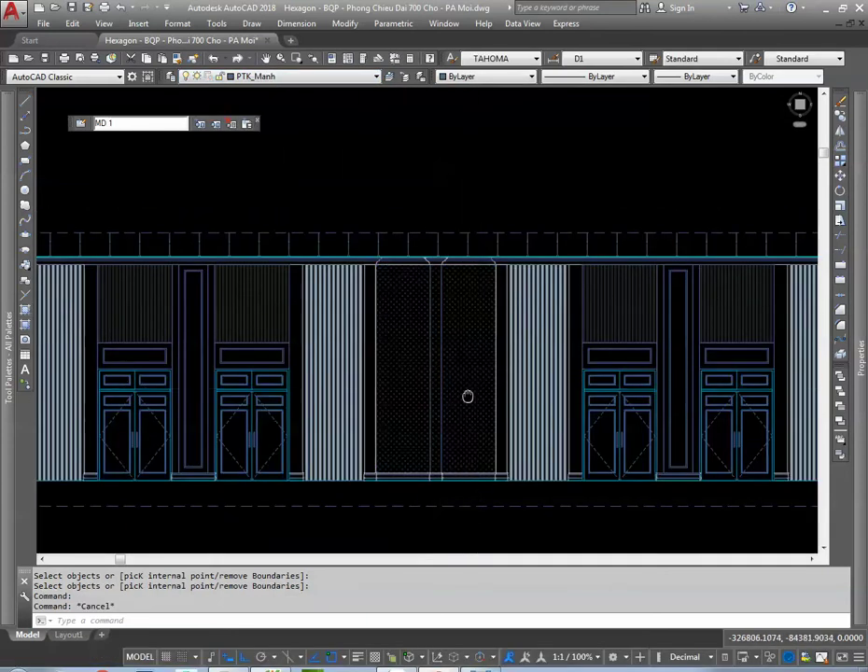
{"action": "left_click", "coordinate": [472, 300]}
{"action": "key", "text": "Escape"}
{"action": "scroll", "coordinate": [433, 171], "scroll_direction": "up", "scroll_amount": 3}
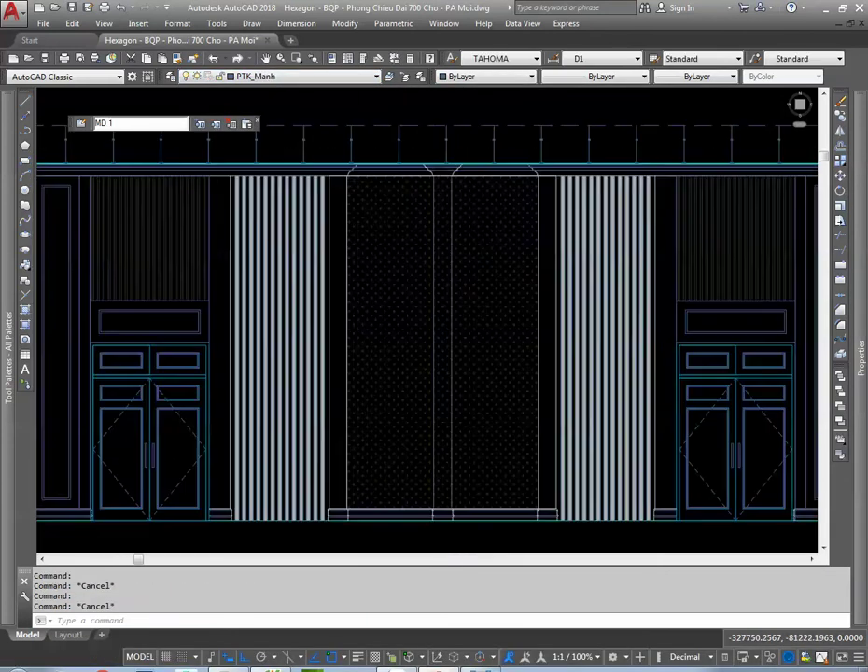
{"action": "scroll", "coordinate": [432, 172], "scroll_direction": "up", "scroll_amount": 3}
{"action": "scroll", "coordinate": [433, 172], "scroll_direction": "down", "scroll_amount": 3}
{"action": "scroll", "coordinate": [459, 386], "scroll_direction": "up", "scroll_amount": 2}
{"action": "scroll", "coordinate": [411, 443], "scroll_direction": "up", "scroll_amount": 2}
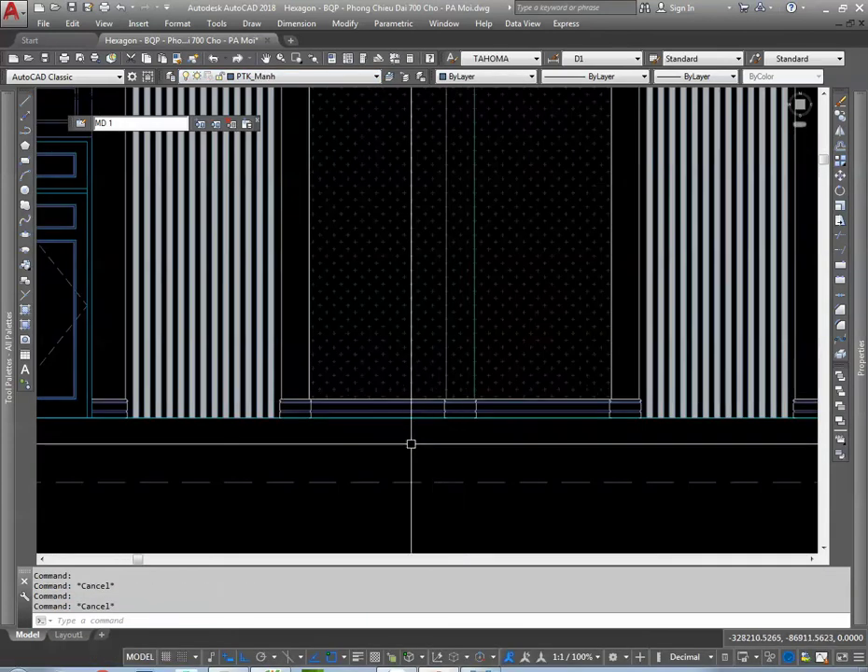
{"action": "left_click", "coordinate": [411, 443]}
{"action": "scroll", "coordinate": [528, 393], "scroll_direction": "up", "scroll_amount": 1}
{"action": "scroll", "coordinate": [507, 392], "scroll_direction": "down", "scroll_amount": 2}
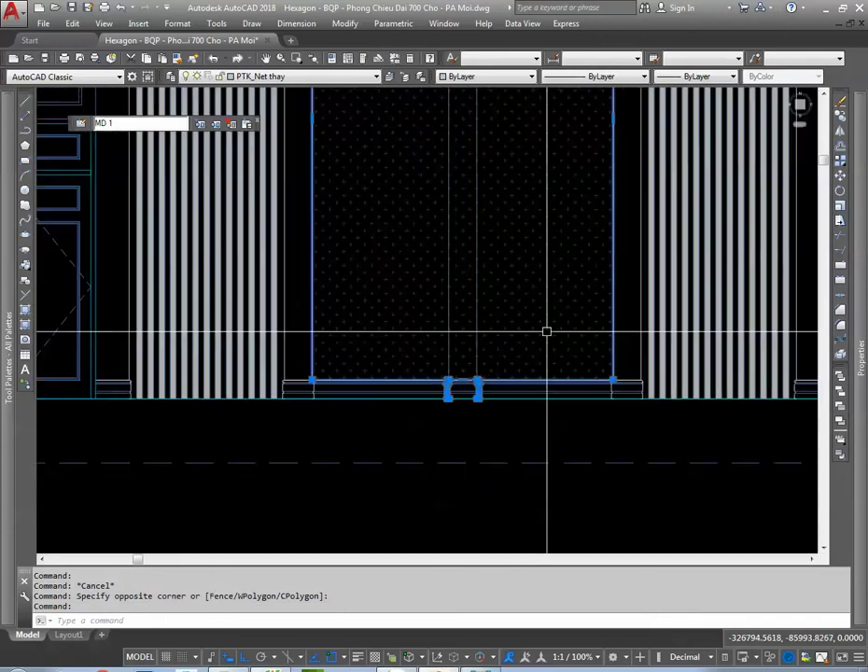
{"action": "scroll", "coordinate": [548, 332], "scroll_direction": "down", "scroll_amount": 1}
{"action": "scroll", "coordinate": [487, 355], "scroll_direction": "up", "scroll_amount": 5}
Step: Crossing-select the hatched panel and add both decorative arcs at its top edge
{"action": "left_click", "coordinate": [459, 334]}
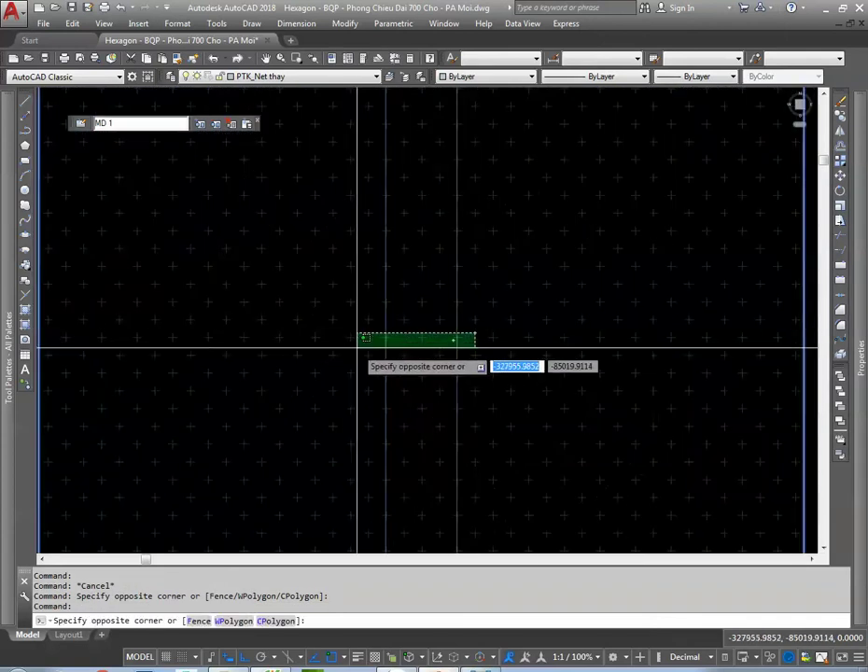
{"action": "left_click", "coordinate": [362, 348]}
{"action": "scroll", "coordinate": [362, 348], "scroll_direction": "down", "scroll_amount": 3}
{"action": "middle_click_drag", "start_coordinate": [499, 208], "coordinate": [500, 353]}
{"action": "middle_click_drag", "start_coordinate": [543, 142], "coordinate": [533, 284]}
{"action": "scroll", "coordinate": [552, 250], "scroll_direction": "up", "scroll_amount": 1}
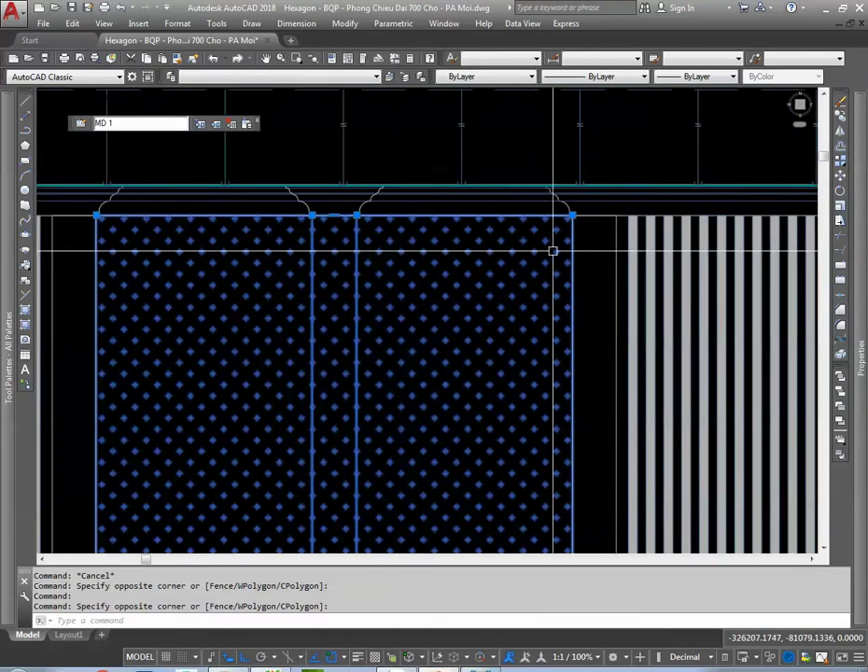
{"action": "scroll", "coordinate": [339, 218], "scroll_direction": "up", "scroll_amount": 2}
{"action": "scroll", "coordinate": [439, 182], "scroll_direction": "up", "scroll_amount": 1}
{"action": "left_click", "coordinate": [501, 254]}
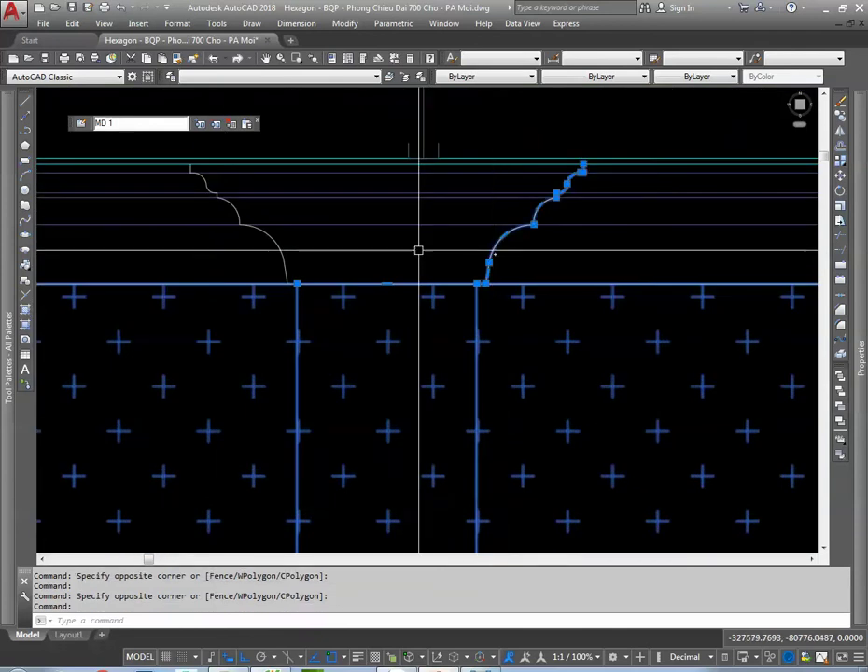
{"action": "left_click", "coordinate": [278, 249]}
{"action": "scroll", "coordinate": [364, 256], "scroll_direction": "down", "scroll_amount": 5}
{"action": "middle_click_drag", "start_coordinate": [409, 310], "coordinate": [717, 301]}
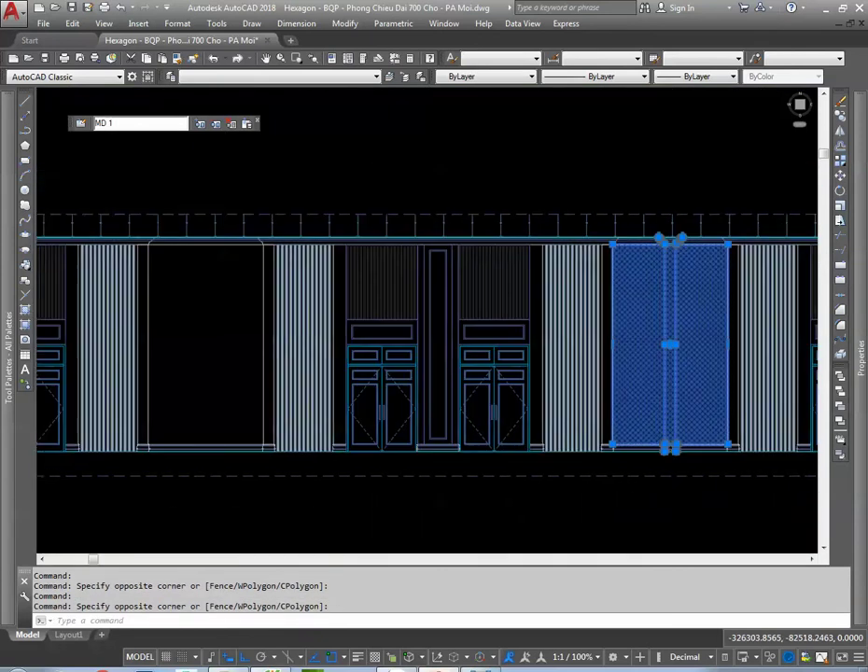
{"action": "type", "text": "c"}
{"action": "key", "text": "Return"}
Step: Copy the cross-hatched arched panel into the empty left door opening
{"action": "left_click", "coordinate": [721, 304]}
{"action": "scroll", "coordinate": [296, 310], "scroll_direction": "up", "scroll_amount": 1}
{"action": "scroll", "coordinate": [441, 305], "scroll_direction": "up", "scroll_amount": 1}
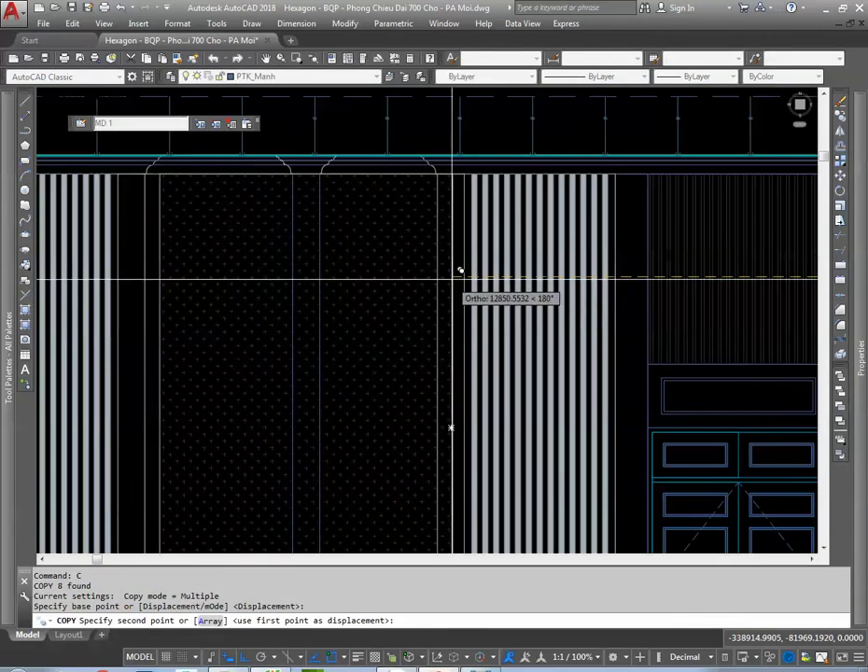
{"action": "left_click", "coordinate": [437, 278]}
{"action": "key", "text": "Escape"}
Step: Zoom and pan across the floor plan and elevation to check the copied panel
{"action": "scroll", "coordinate": [459, 322], "scroll_direction": "down", "scroll_amount": 5}
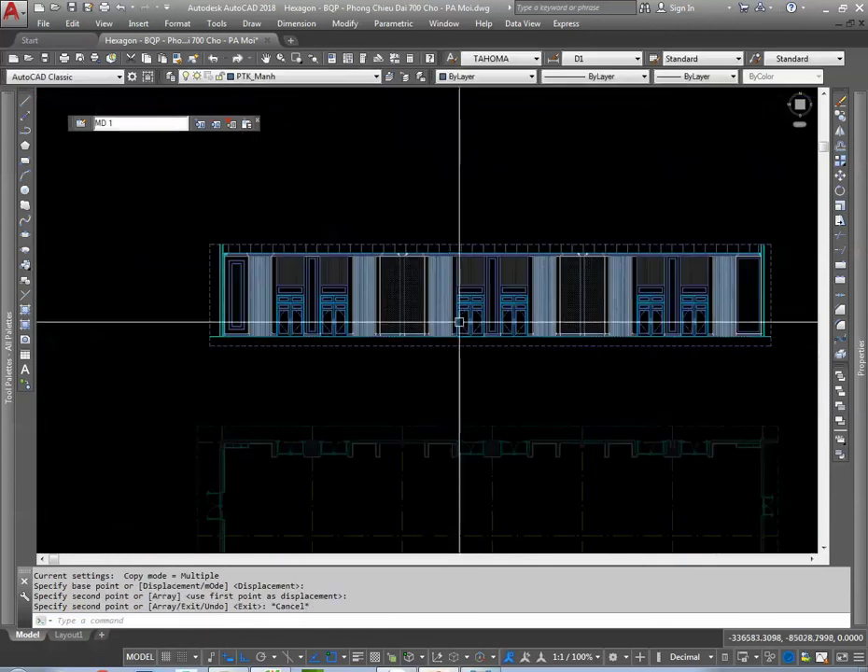
{"action": "scroll", "coordinate": [412, 304], "scroll_direction": "up", "scroll_amount": 3}
{"action": "scroll", "coordinate": [414, 285], "scroll_direction": "down", "scroll_amount": 1}
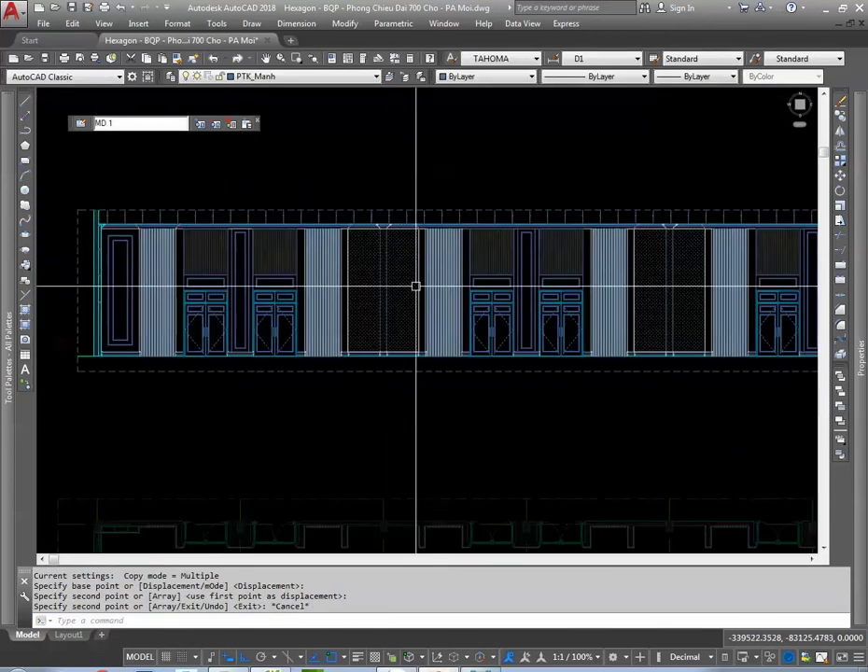
{"action": "scroll", "coordinate": [537, 339], "scroll_direction": "down", "scroll_amount": 3}
{"action": "scroll", "coordinate": [537, 341], "scroll_direction": "up", "scroll_amount": 2}
{"action": "scroll", "coordinate": [537, 341], "scroll_direction": "up", "scroll_amount": 1}
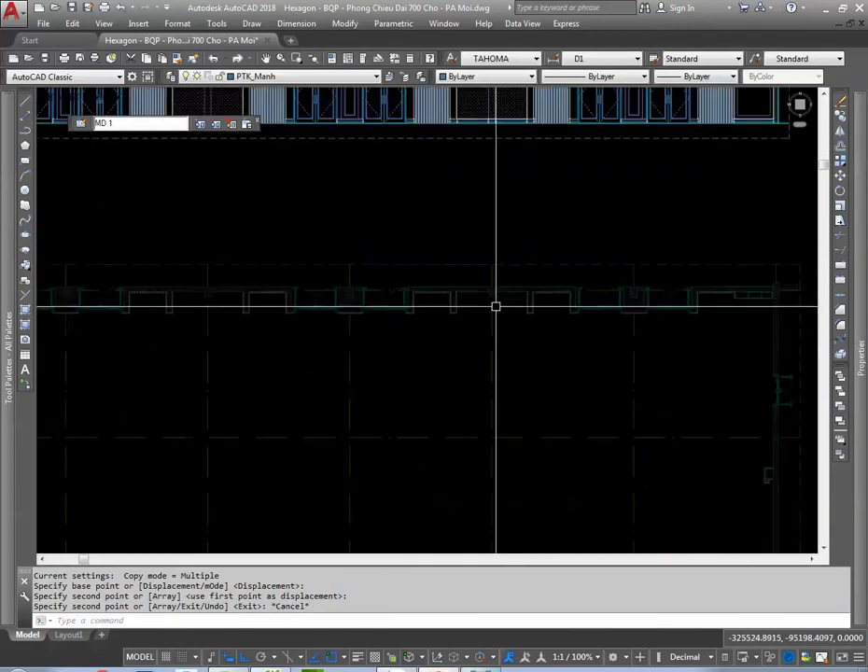
{"action": "scroll", "coordinate": [498, 307], "scroll_direction": "down", "scroll_amount": 5}
{"action": "scroll", "coordinate": [501, 351], "scroll_direction": "up", "scroll_amount": 2}
{"action": "scroll", "coordinate": [496, 257], "scroll_direction": "up", "scroll_amount": 4}
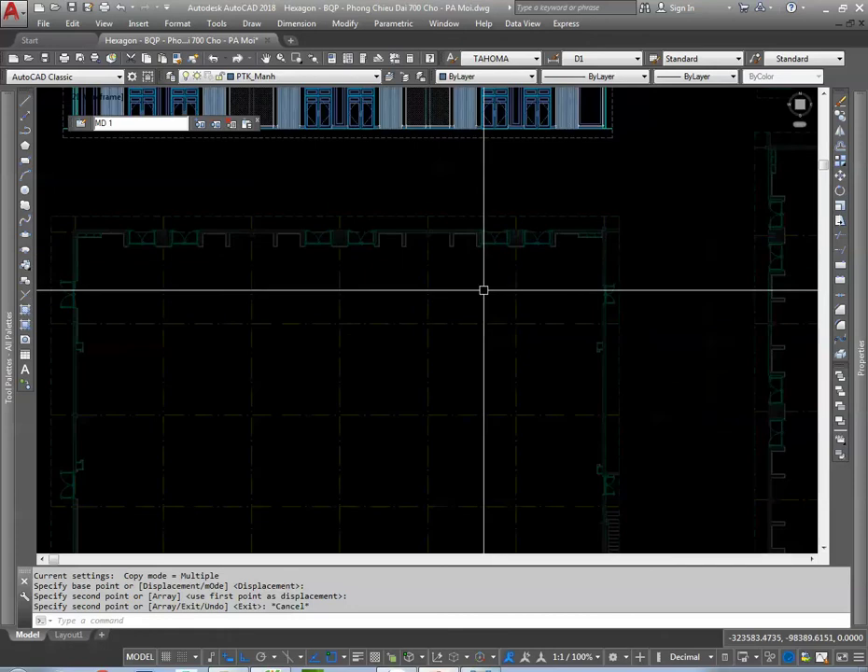
{"action": "scroll", "coordinate": [483, 289], "scroll_direction": "down", "scroll_amount": 1}
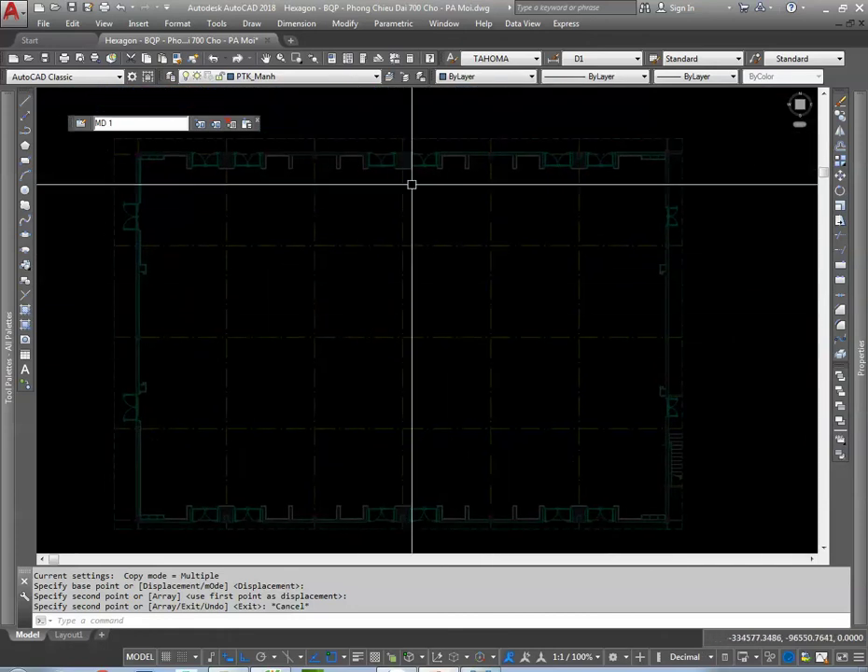
{"action": "middle_click_drag", "start_coordinate": [570, 230], "coordinate": [442, 274]}
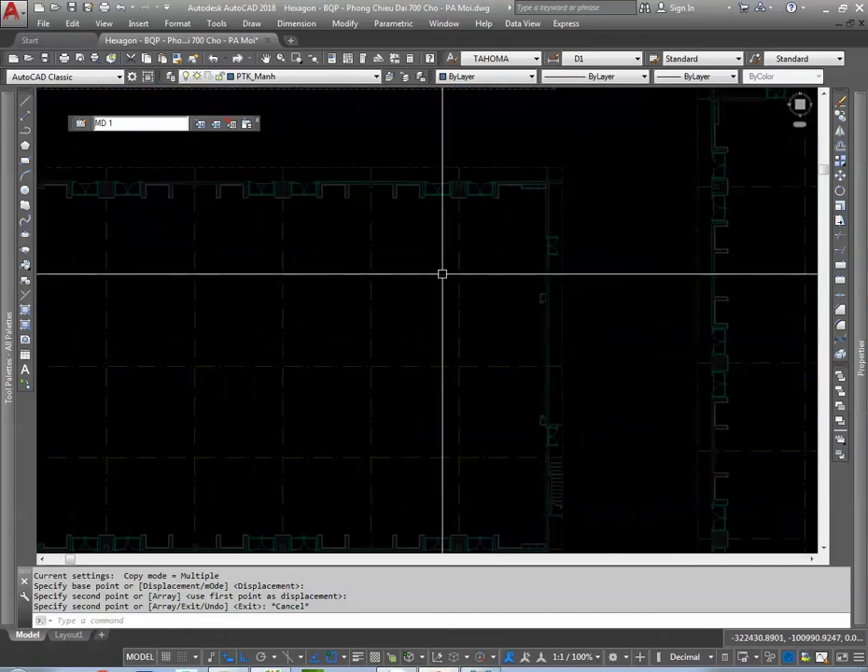
{"action": "scroll", "coordinate": [557, 442], "scroll_direction": "down", "scroll_amount": 3}
{"action": "middle_click_drag", "start_coordinate": [549, 297], "coordinate": [595, 387]}
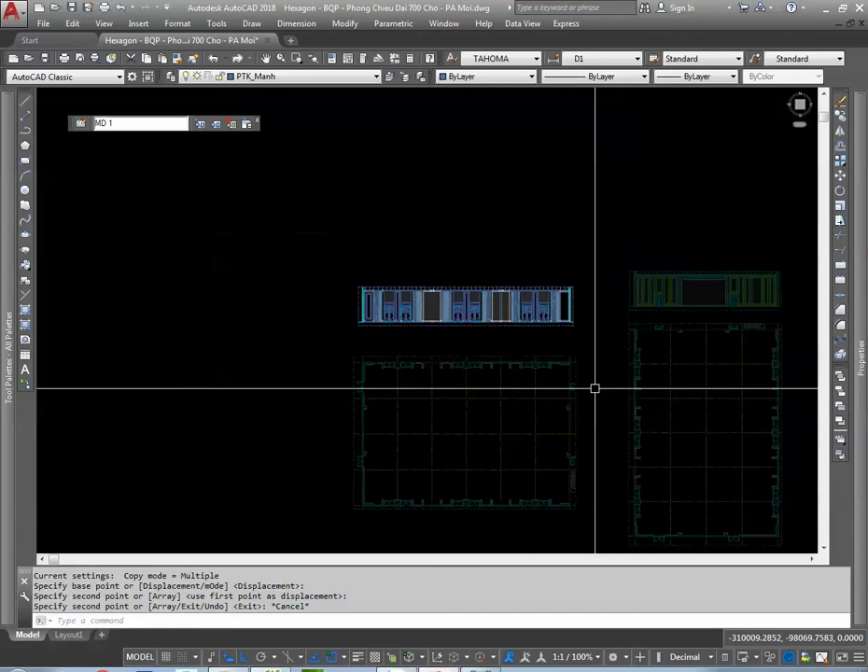
{"action": "scroll", "coordinate": [581, 333], "scroll_direction": "up", "scroll_amount": 4}
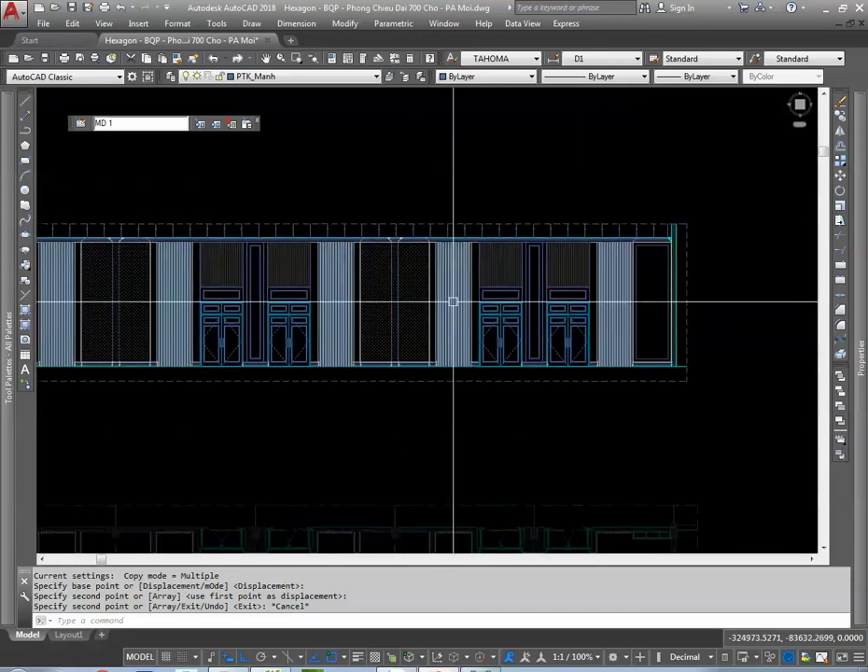
{"action": "scroll", "coordinate": [368, 290], "scroll_direction": "down", "scroll_amount": 3}
{"action": "scroll", "coordinate": [338, 281], "scroll_direction": "up", "scroll_amount": 3}
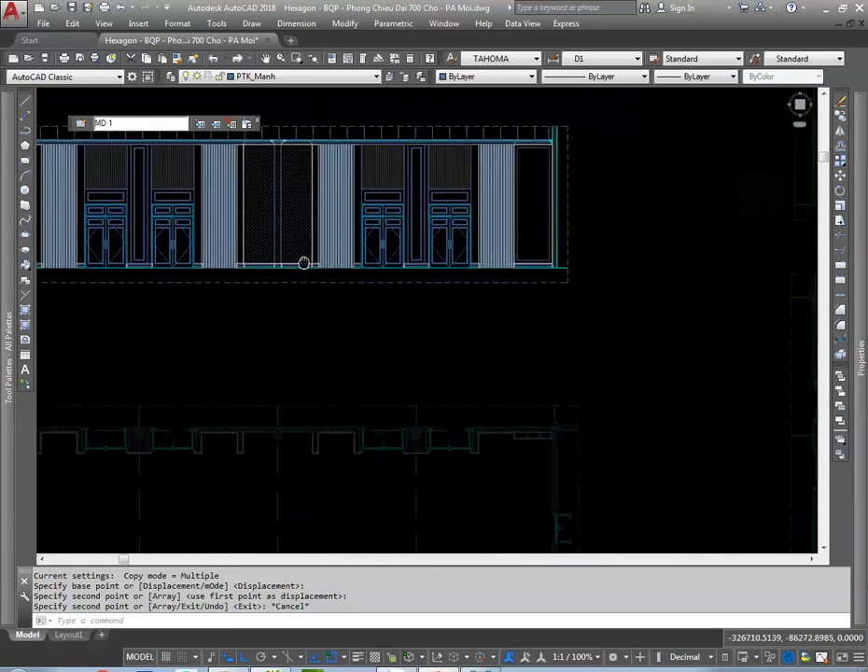
{"action": "scroll", "coordinate": [471, 232], "scroll_direction": "up", "scroll_amount": 1}
{"action": "scroll", "coordinate": [550, 314], "scroll_direction": "up", "scroll_amount": 2}
{"action": "scroll", "coordinate": [386, 286], "scroll_direction": "up", "scroll_amount": 1}
{"action": "middle_click_drag", "start_coordinate": [386, 286], "coordinate": [393, 289]}
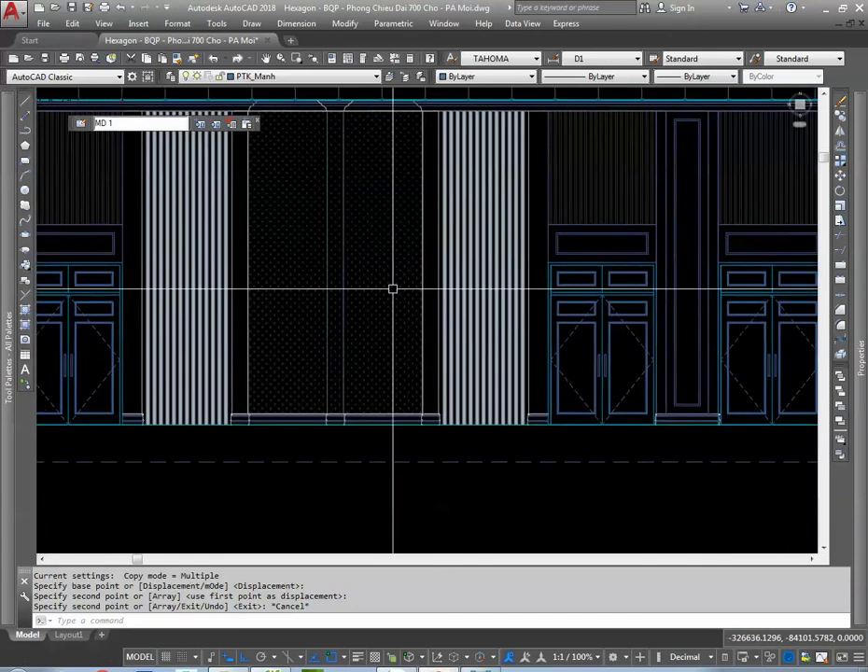
{"action": "scroll", "coordinate": [558, 385], "scroll_direction": "down", "scroll_amount": 3}
{"action": "mouse_move", "coordinate": [558, 386]}
{"action": "middle_mouse_down"}
{"action": "mouse_move", "coordinate": [500, 259]}
{"action": "mouse_move", "coordinate": [533, 391]}
{"action": "middle_mouse_up"}
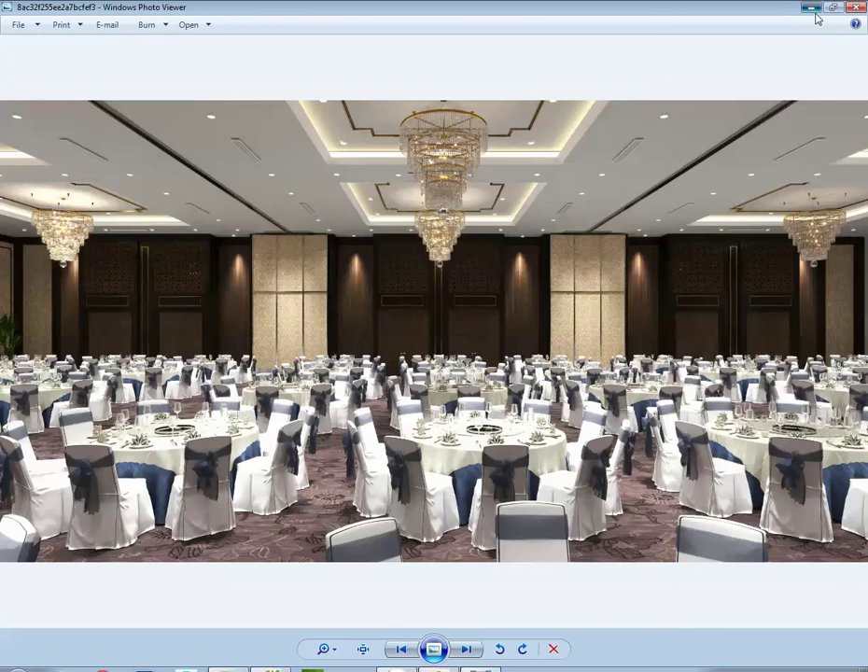
Step: Return to AutoCAD and save the MD 1 reference edits, updating all 6 block instances
{"action": "left_click", "coordinate": [812, 9]}
{"action": "scroll", "coordinate": [496, 359], "scroll_direction": "down", "scroll_amount": 2}
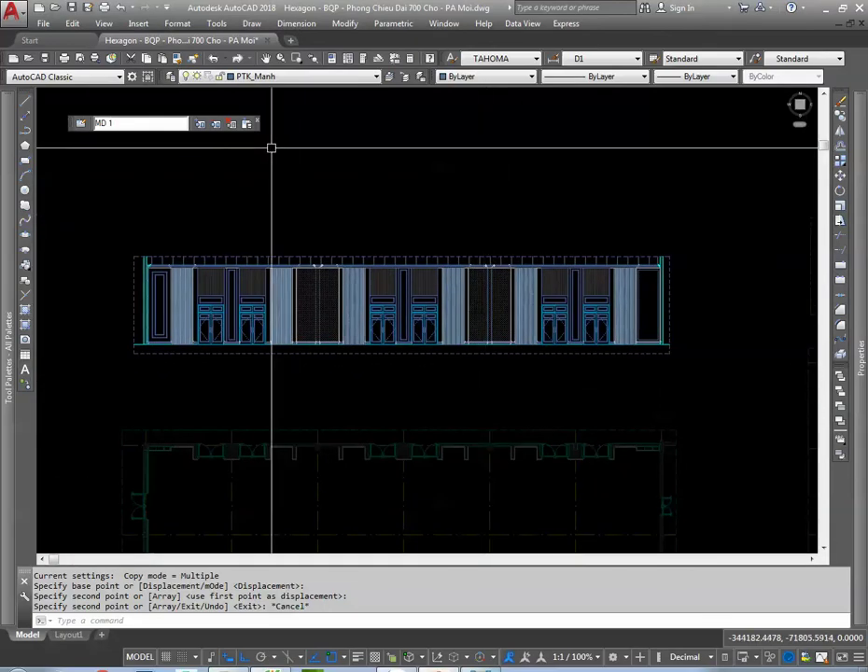
{"action": "left_click", "coordinate": [247, 125]}
{"action": "left_click", "coordinate": [441, 379]}
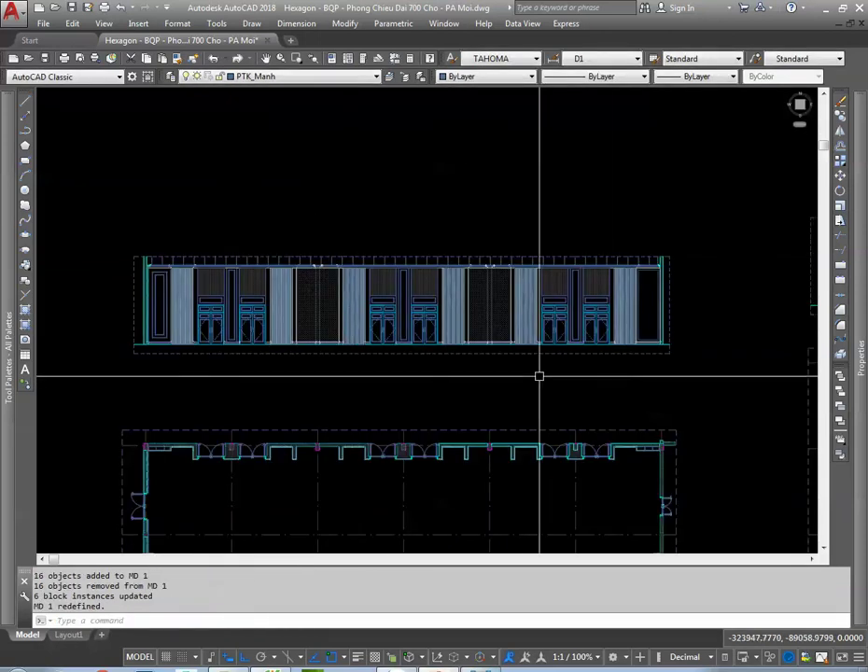
{"action": "scroll", "coordinate": [639, 364], "scroll_direction": "down", "scroll_amount": 3}
{"action": "left_click", "coordinate": [607, 351]}
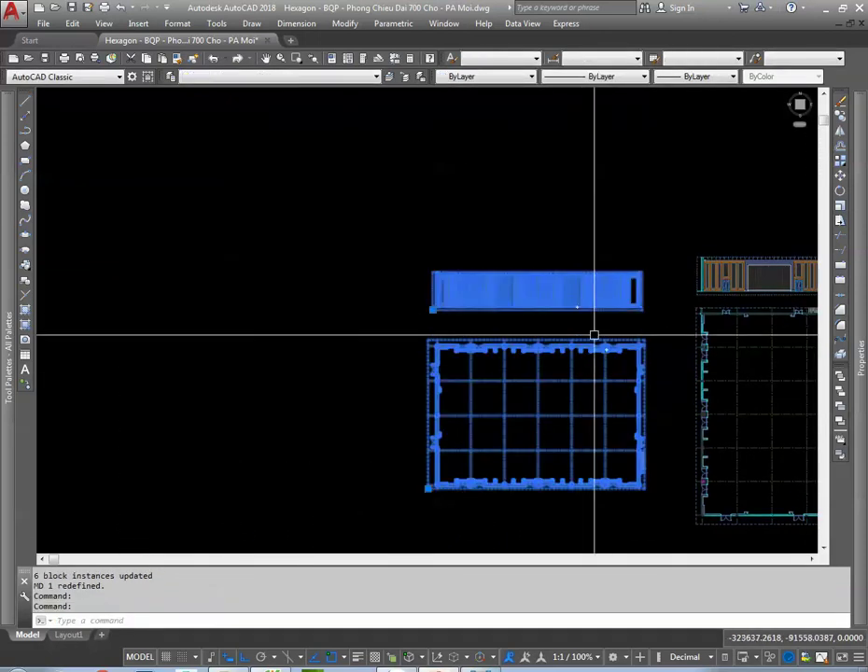
{"action": "key", "text": "Escape"}
{"action": "scroll", "coordinate": [460, 376], "scroll_direction": "down", "scroll_amount": 2}
{"action": "middle_click_drag", "start_coordinate": [425, 355], "coordinate": [140, 355]}
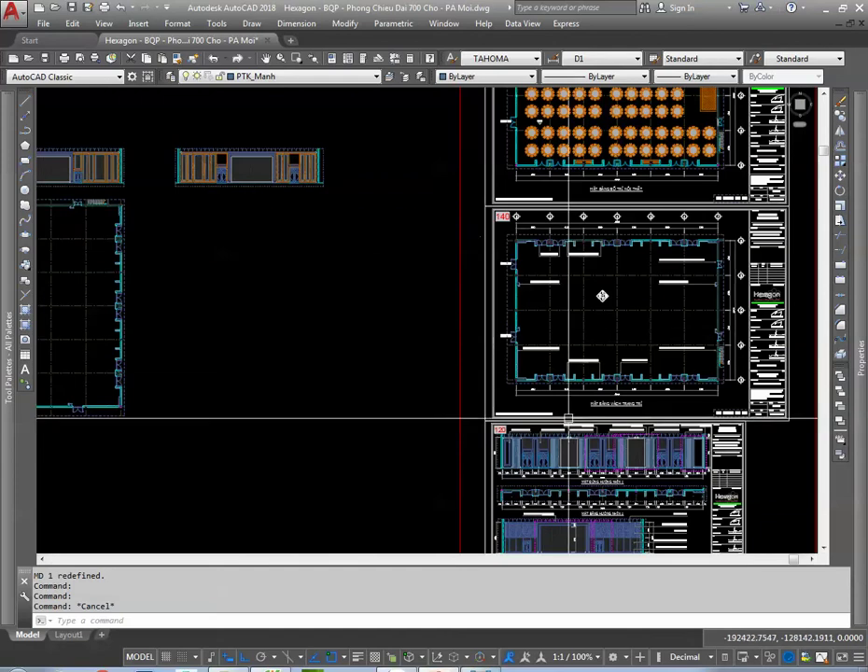
{"action": "scroll", "coordinate": [598, 439], "scroll_direction": "up", "scroll_amount": 5}
{"action": "scroll", "coordinate": [588, 411], "scroll_direction": "up", "scroll_amount": 2}
{"action": "scroll", "coordinate": [582, 382], "scroll_direction": "up", "scroll_amount": 2}
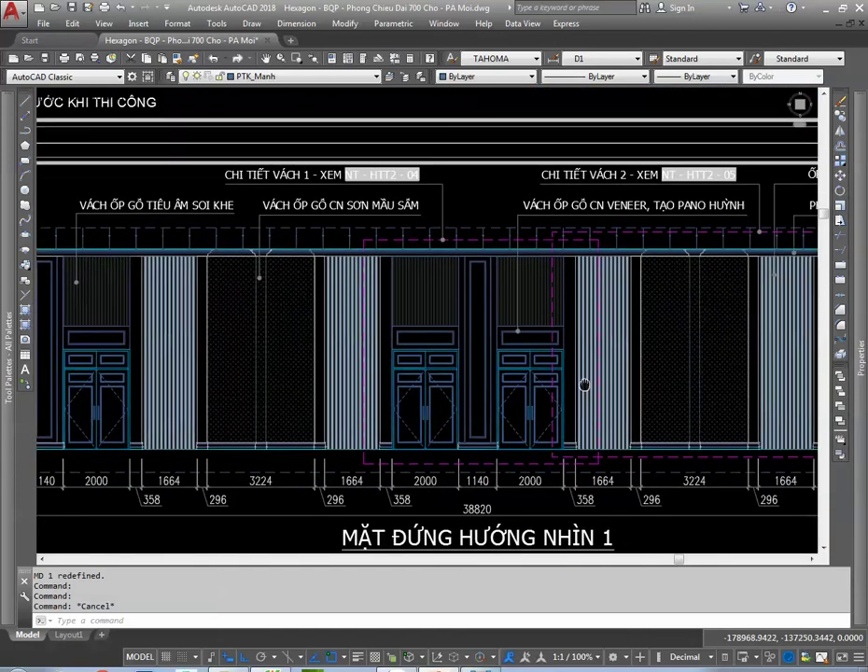
{"action": "mouse_move", "coordinate": [674, 400]}
{"action": "middle_mouse_down"}
{"action": "mouse_move", "coordinate": [675, 329]}
{"action": "mouse_move", "coordinate": [533, 337]}
{"action": "middle_mouse_up"}
{"action": "scroll", "coordinate": [533, 308], "scroll_direction": "up", "scroll_amount": 2}
{"action": "scroll", "coordinate": [548, 347], "scroll_direction": "down", "scroll_amount": 4}
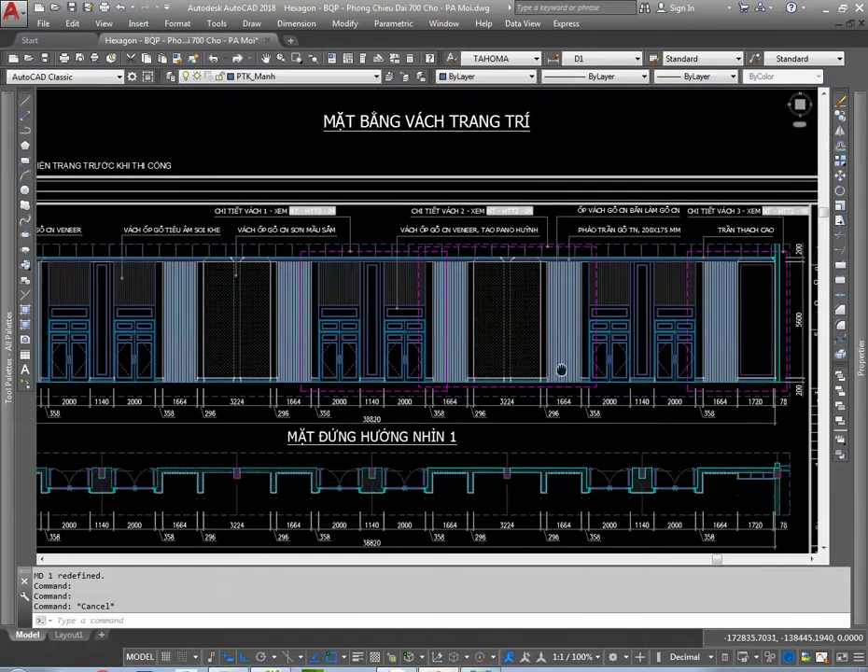
{"action": "scroll", "coordinate": [485, 305], "scroll_direction": "down", "scroll_amount": 4}
{"action": "scroll", "coordinate": [523, 317], "scroll_direction": "up", "scroll_amount": 4}
{"action": "scroll", "coordinate": [537, 353], "scroll_direction": "down", "scroll_amount": 4}
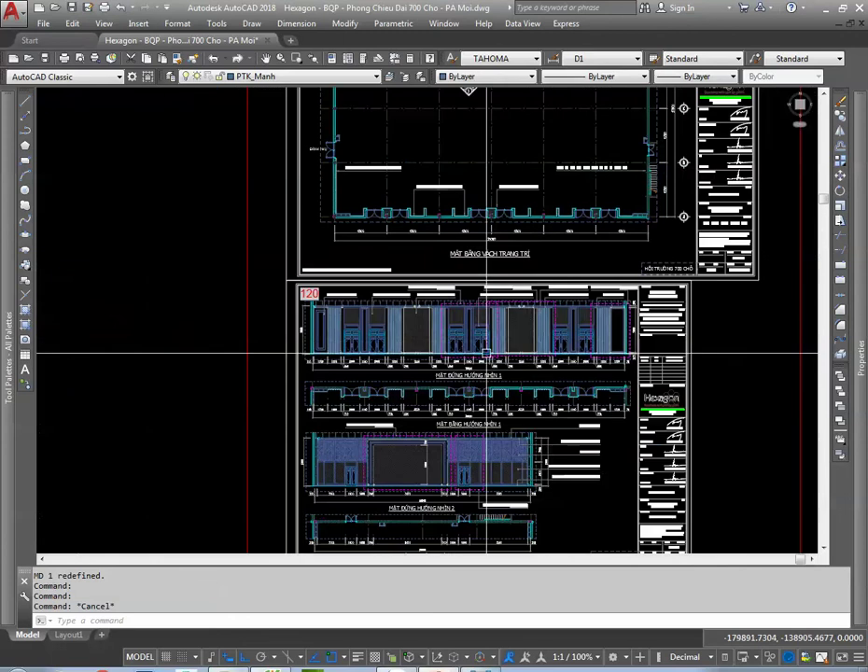
{"action": "scroll", "coordinate": [548, 353], "scroll_direction": "down", "scroll_amount": 2}
{"action": "middle_click_drag", "start_coordinate": [548, 353], "coordinate": [660, 382]}
{"action": "scroll", "coordinate": [479, 357], "scroll_direction": "down", "scroll_amount": 2}
{"action": "middle_click_drag", "start_coordinate": [286, 285], "coordinate": [368, 284]}
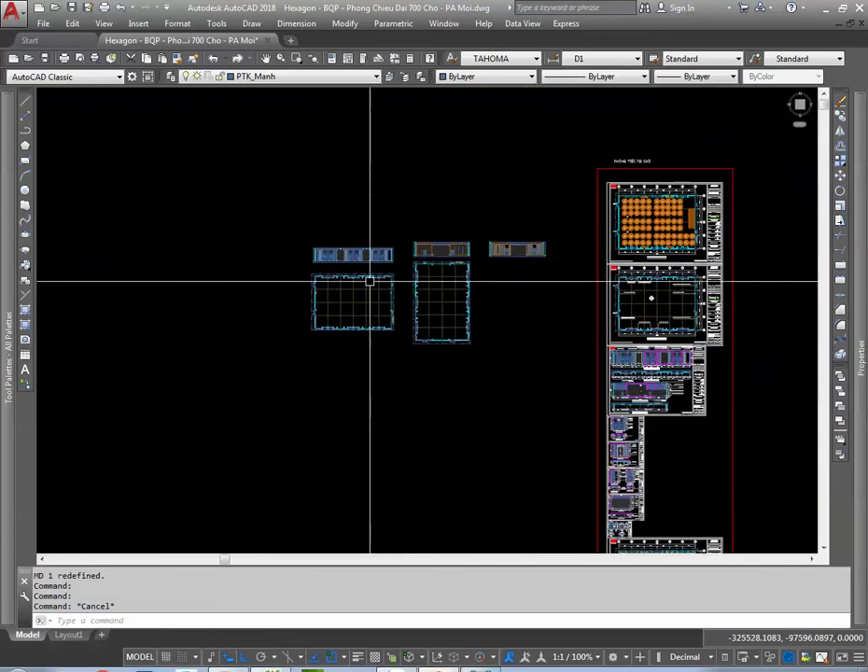
{"action": "scroll", "coordinate": [365, 280], "scroll_direction": "up", "scroll_amount": 6}
{"action": "mouse_move", "coordinate": [294, 224]}
{"action": "middle_mouse_down"}
{"action": "mouse_move", "coordinate": [456, 299]}
{"action": "mouse_move", "coordinate": [440, 297]}
{"action": "middle_mouse_up"}
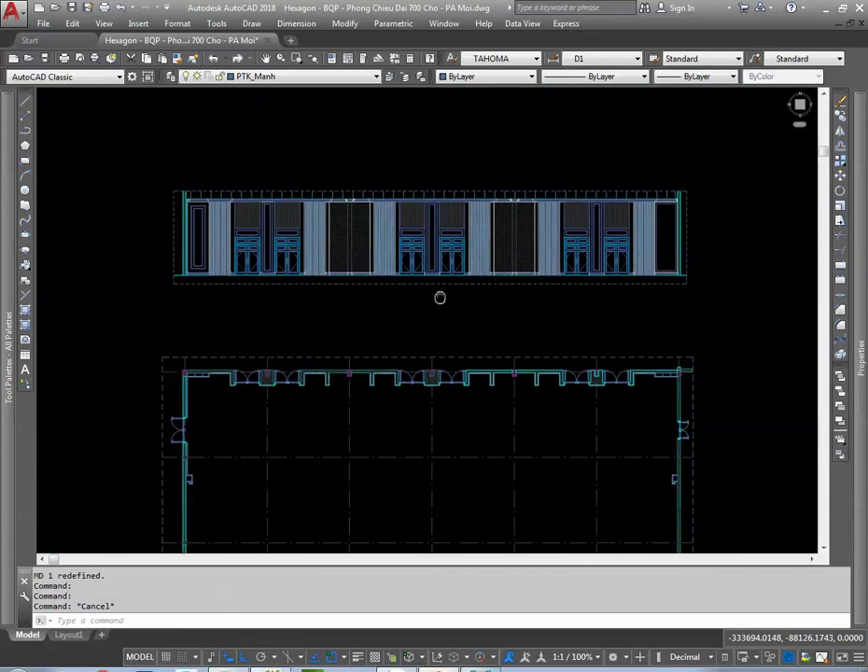